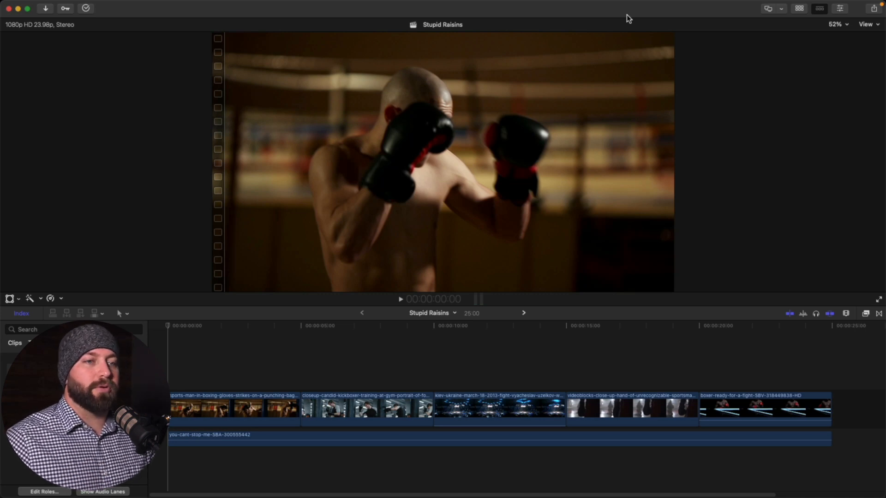
# - Play the boxing sequence through to preview its clips and music
pyautogui.scroll(-2, 162, 345)
pyautogui.press('space')
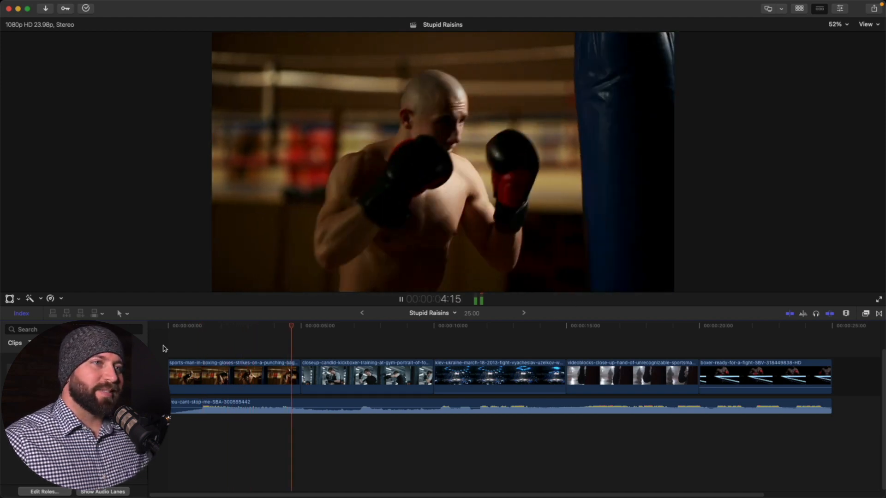
pyautogui.click(636, 341)
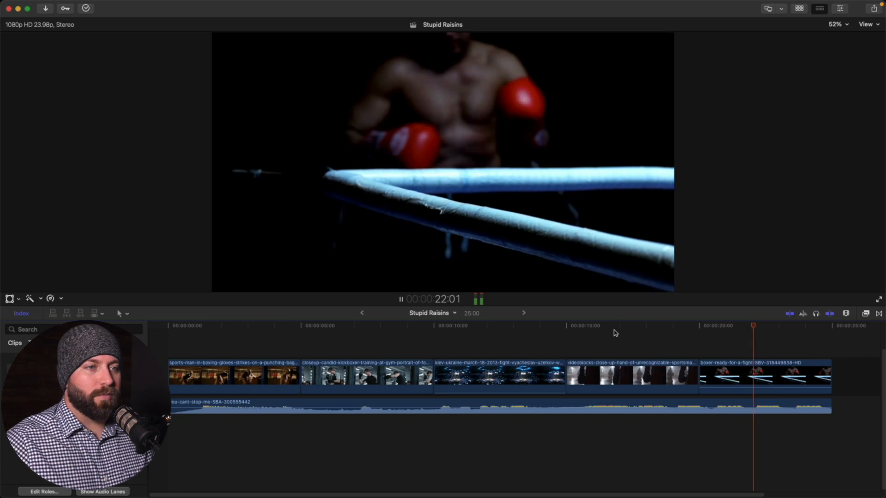
pyautogui.press('space')
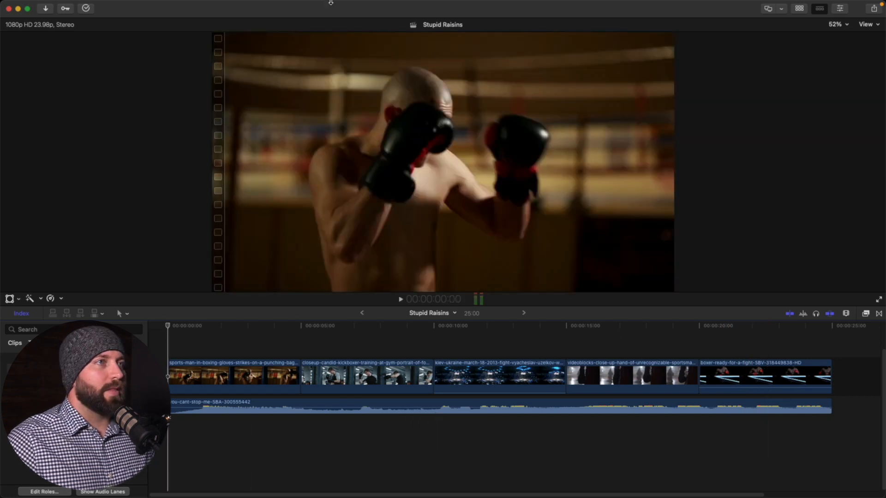
# - Open the Record Voiceover window
pyautogui.moveTo(329, 2)
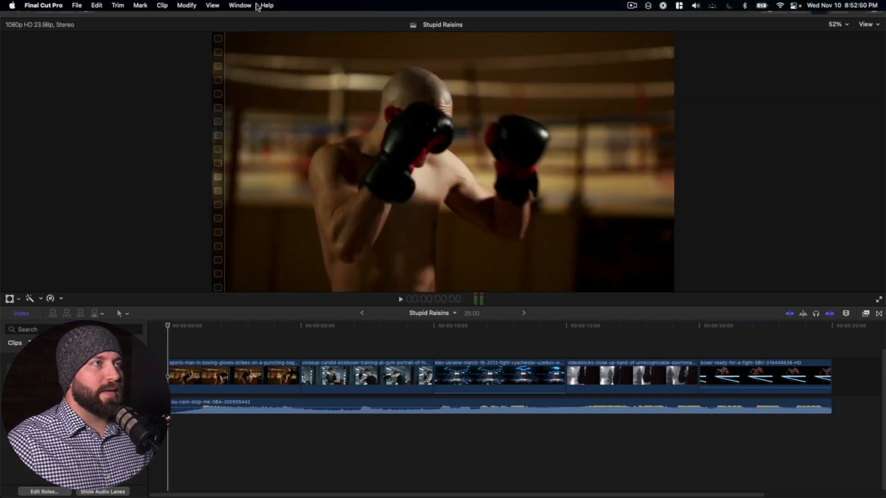
pyautogui.click(241, 5)
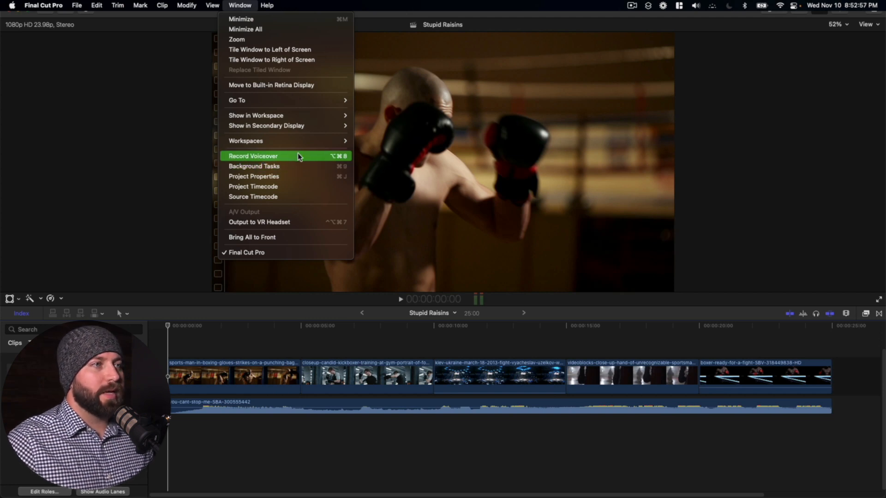
pyautogui.click(329, 157)
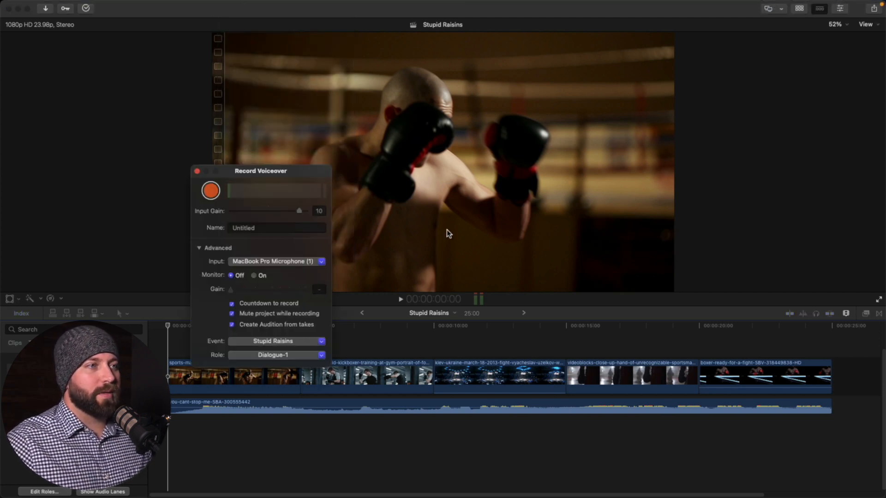
pyautogui.click(197, 172)
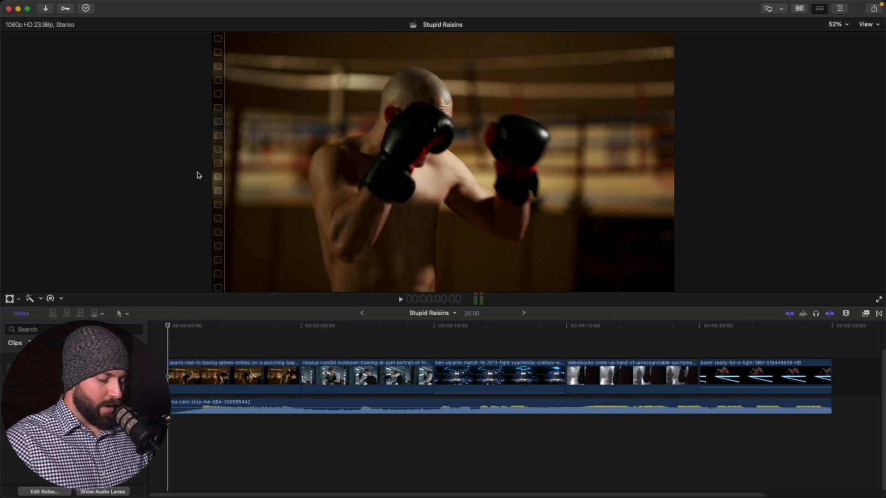
pyautogui.press('alt+super+8')
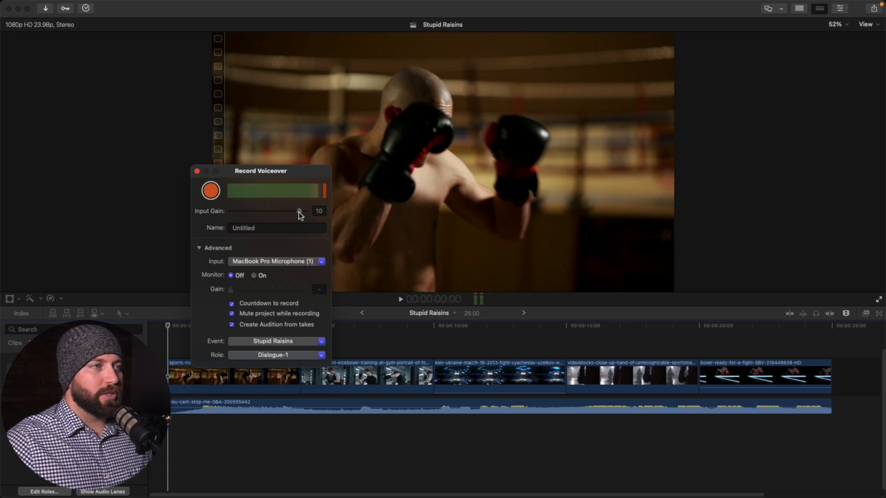
# - Test the voiceover input gain at its lowest and highest levels, and set it to 8
pyautogui.moveTo(299, 214); pyautogui.dragTo(232, 220)
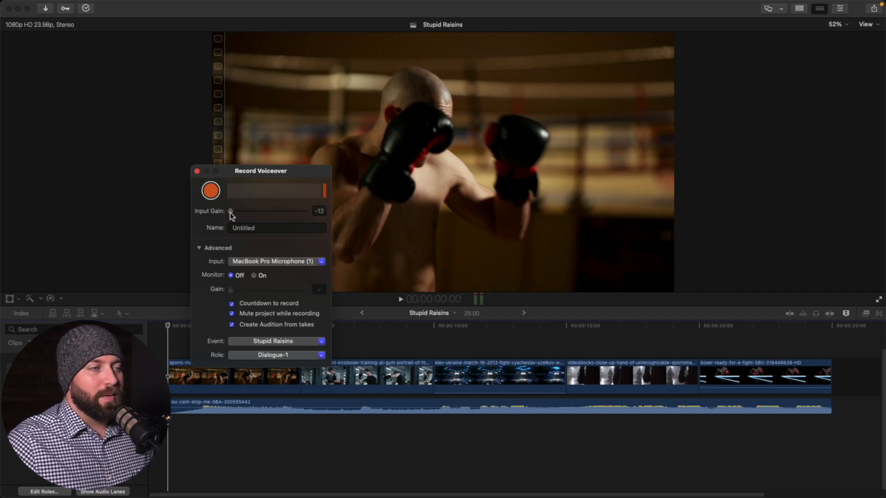
pyautogui.moveTo(232, 215); pyautogui.dragTo(319, 212)
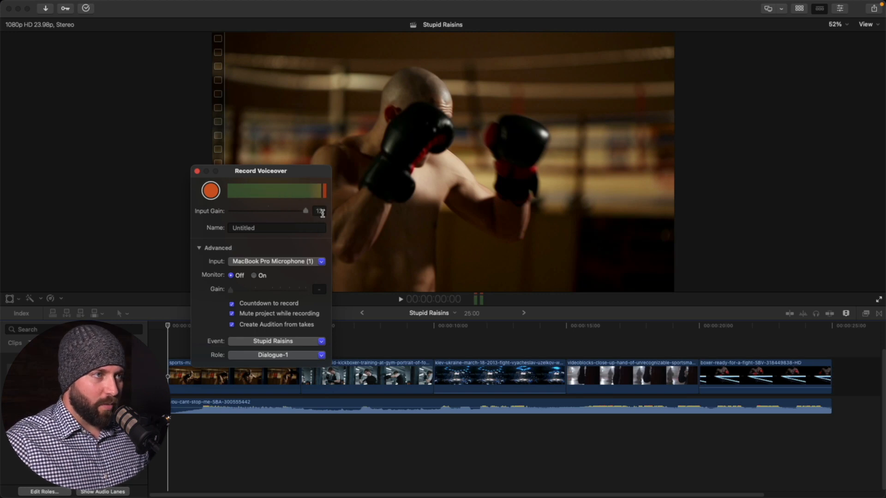
pyautogui.moveTo(305, 210); pyautogui.dragTo(296, 212)
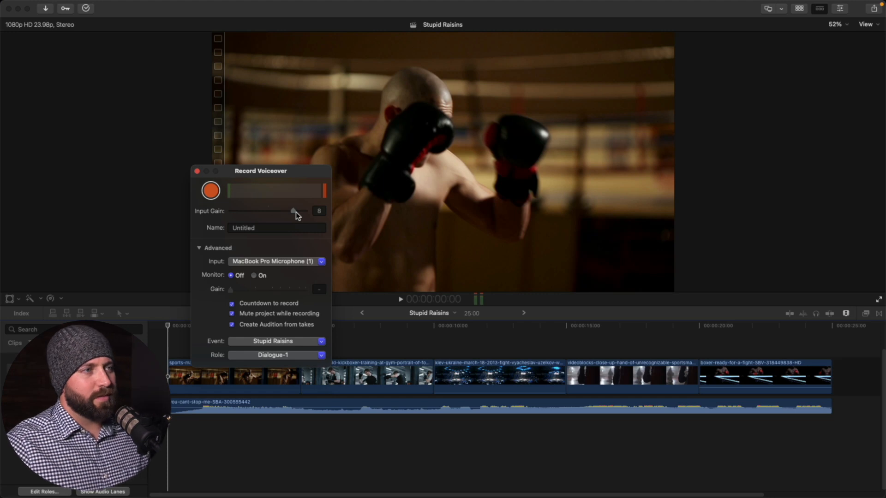
# - Name the voiceover recording "Boxing Is Sports" and set its input source to System Setting
pyautogui.doubleClick(291, 227)
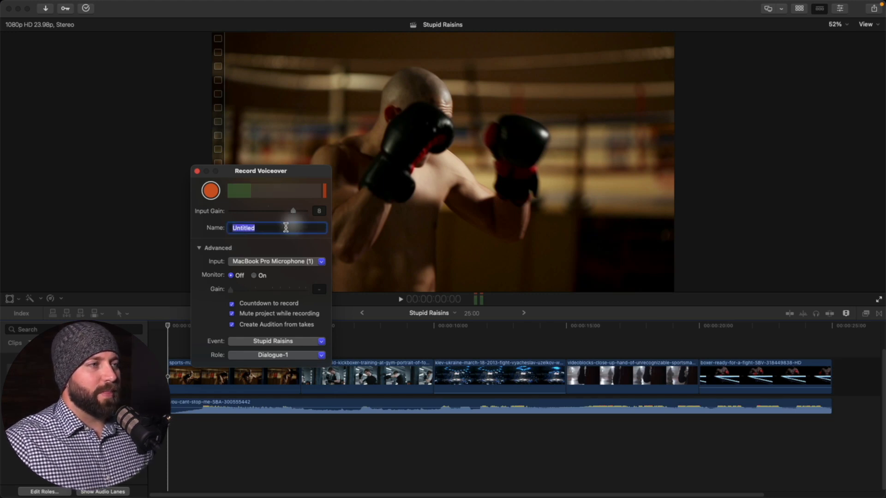
pyautogui.write('Boxing Is A')
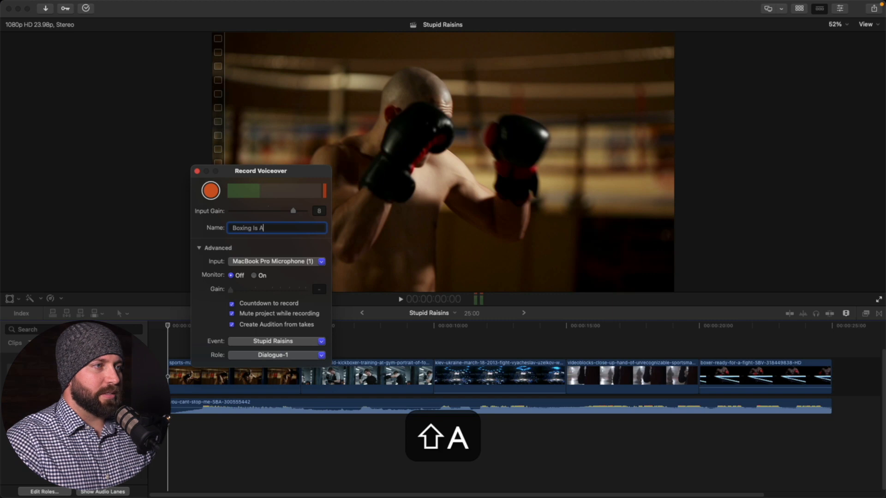
pyautogui.press('BackSpace')
pyautogui.write('Sports')
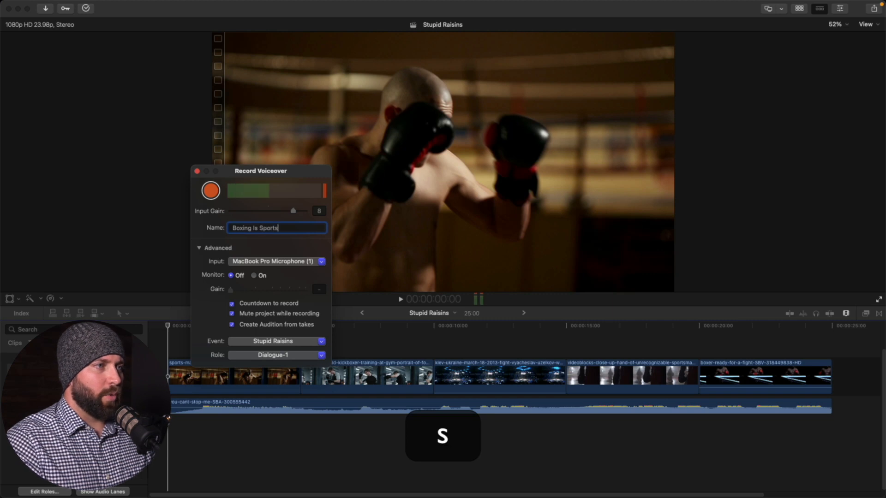
pyautogui.click(259, 261)
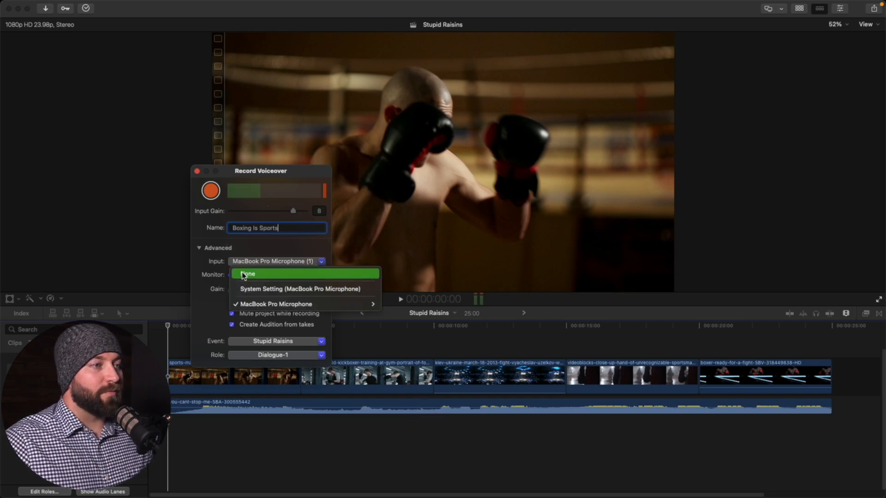
pyautogui.click(268, 289)
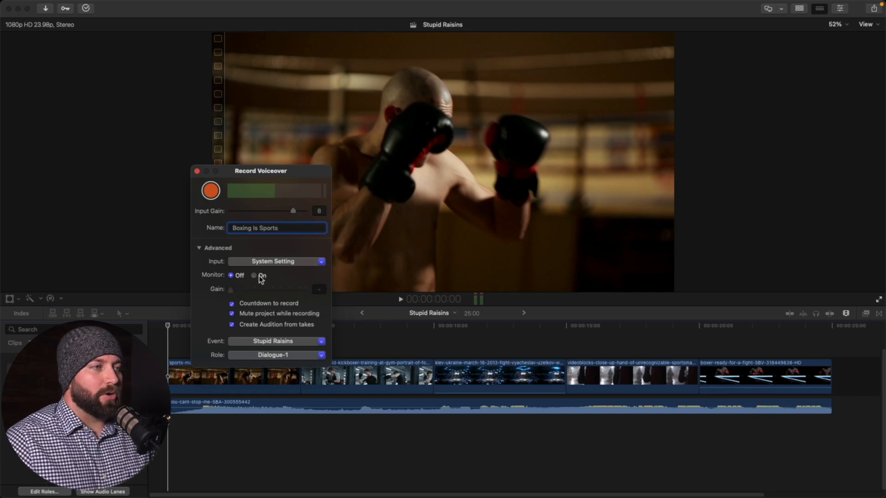
# - Try switching voiceover monitoring on and back off
pyautogui.click(253, 275)
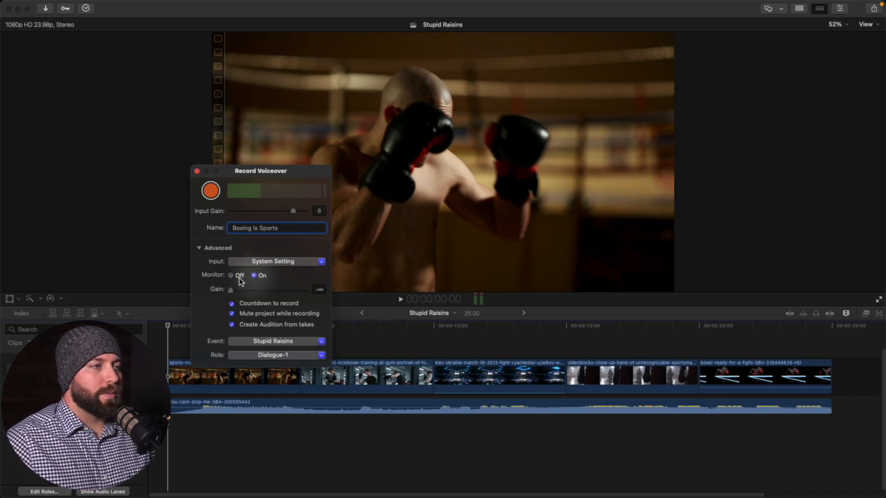
pyautogui.click(231, 276)
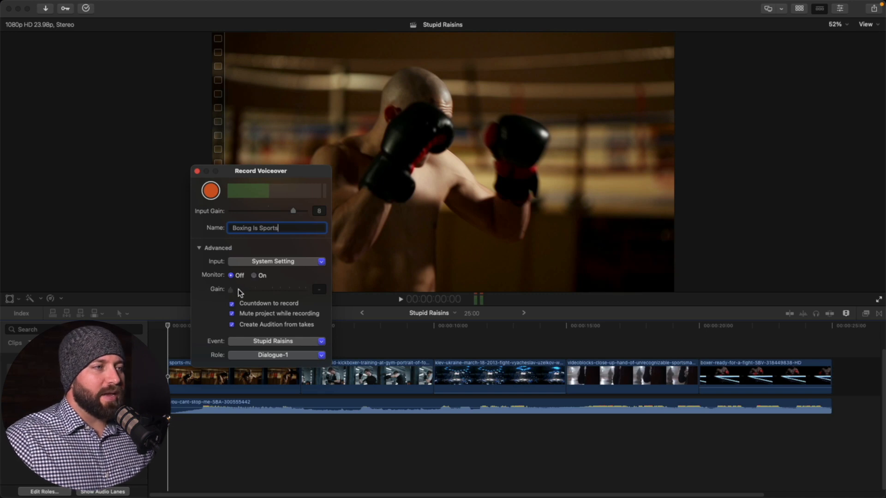
pyautogui.click(254, 276)
pyautogui.click(231, 275)
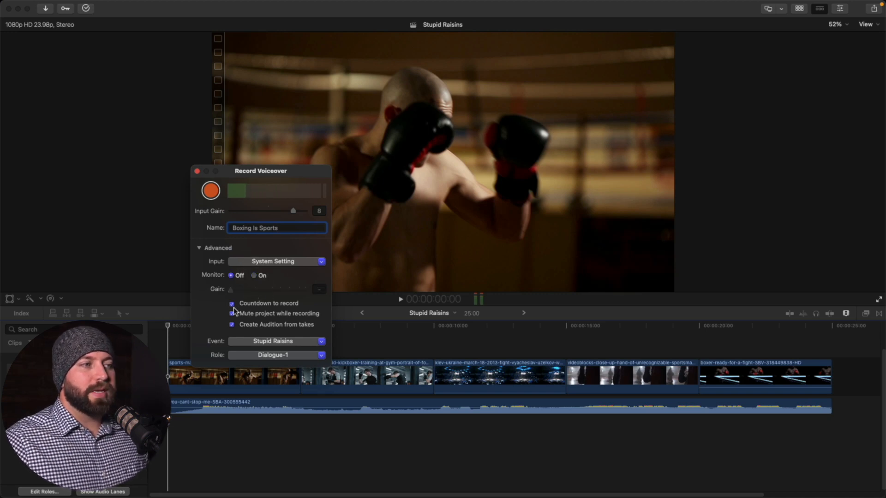
# - Record a voiceover from the start of the timeline over the full length of the boxing sequence
pyautogui.moveTo(234, 310); pyautogui.dragTo(236, 276)
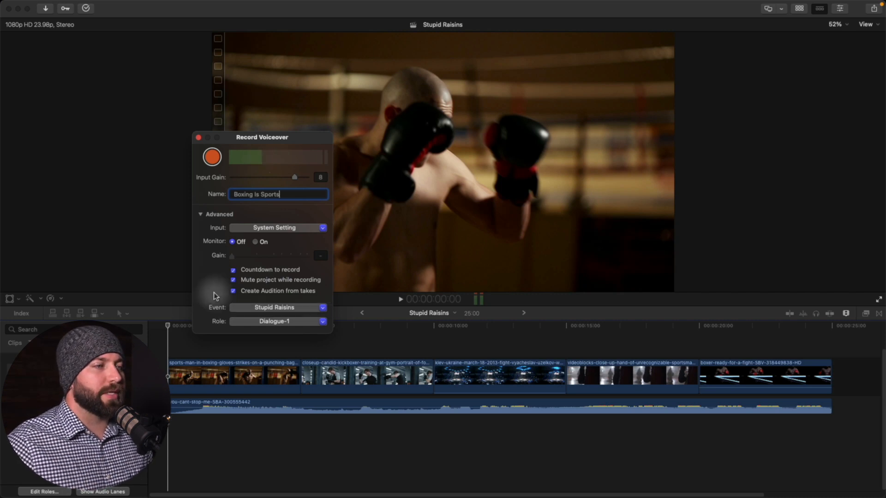
pyautogui.click(212, 157)
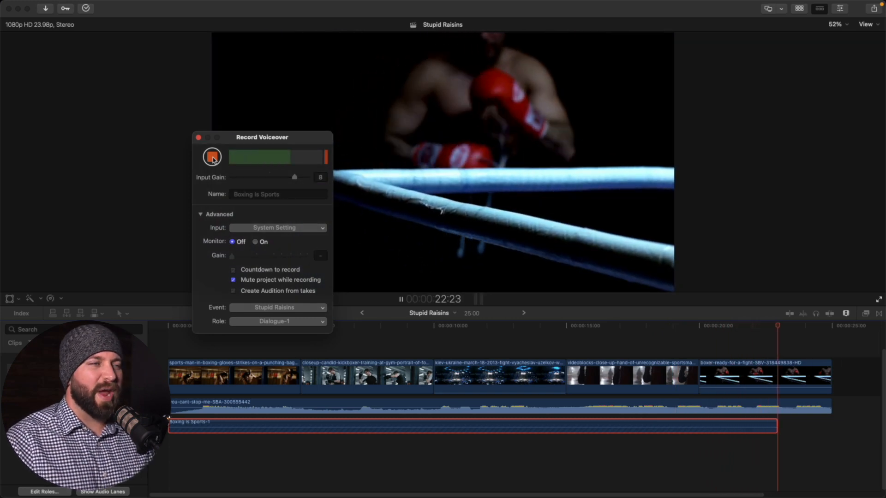
pyautogui.press('space')
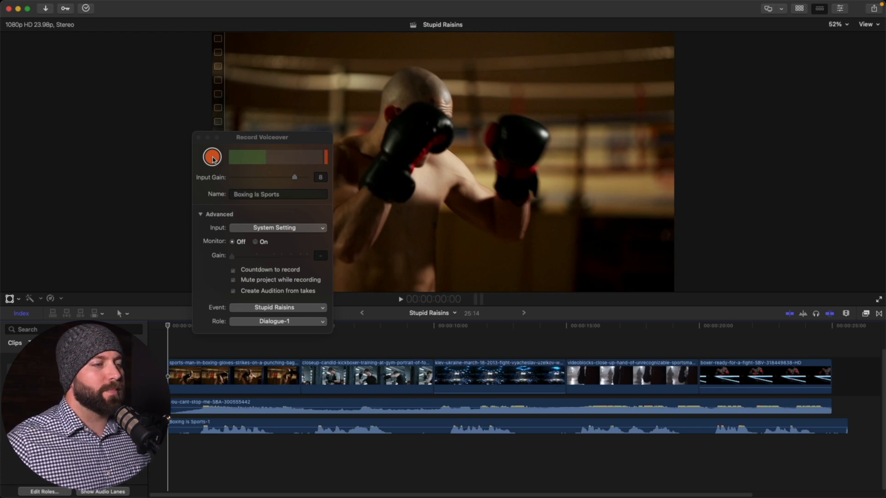
# - Play back the sequence with the recorded voiceover from the start, and close the Record Voiceover window
pyautogui.moveTo(253, 136); pyautogui.dragTo(230, 80)
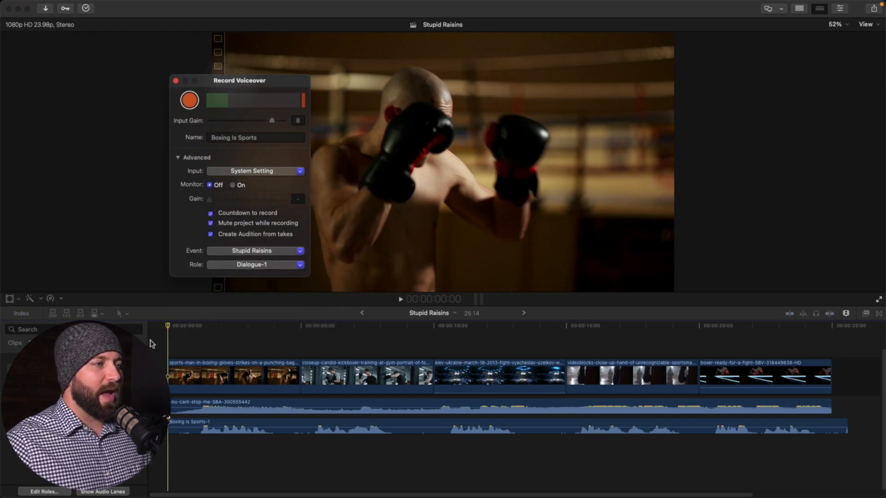
pyautogui.click(167, 344)
pyautogui.press('space')
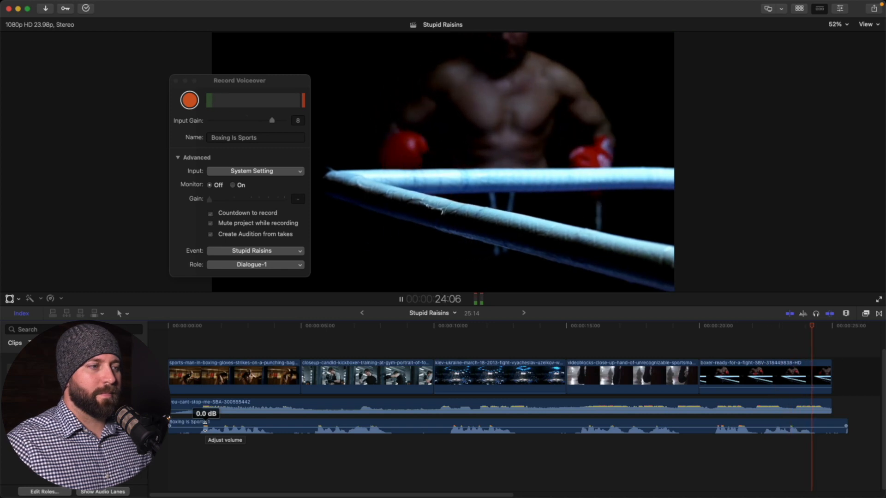
pyautogui.press('space')
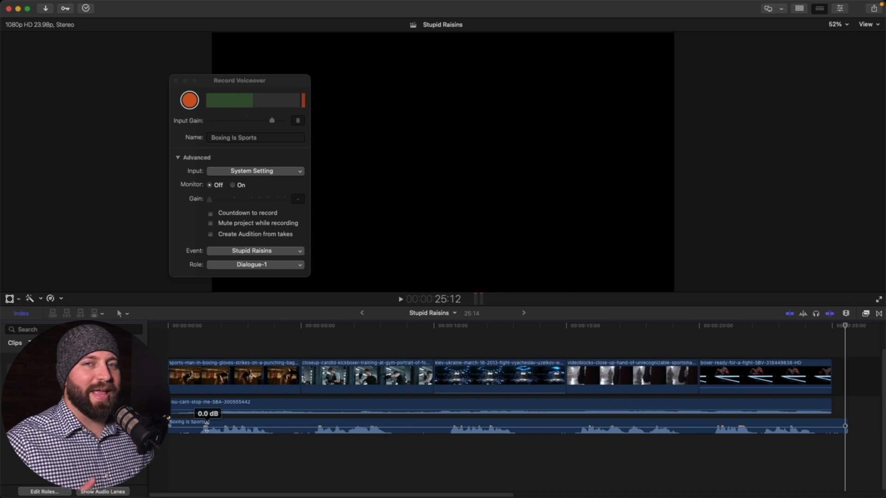
pyautogui.click(176, 81)
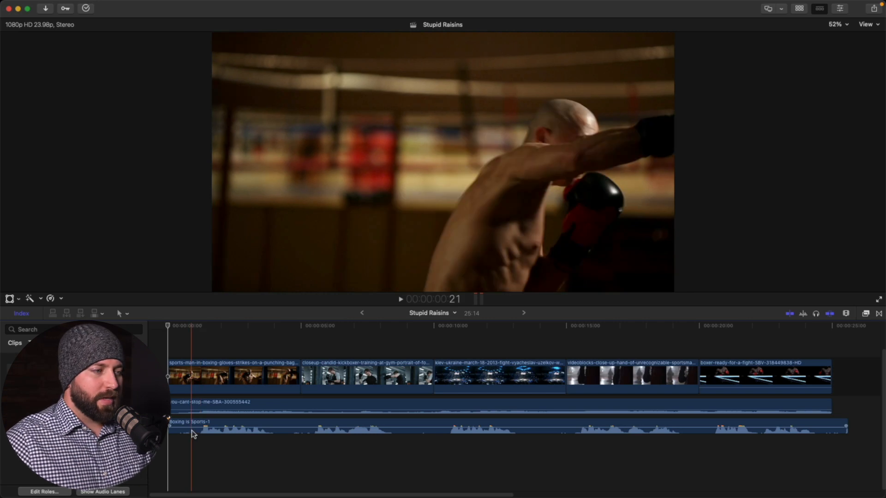
# - Blade the voiceover clip just before the first spoken phrase, at about 1:02, and delete the silent opening segment
pyautogui.press('b')
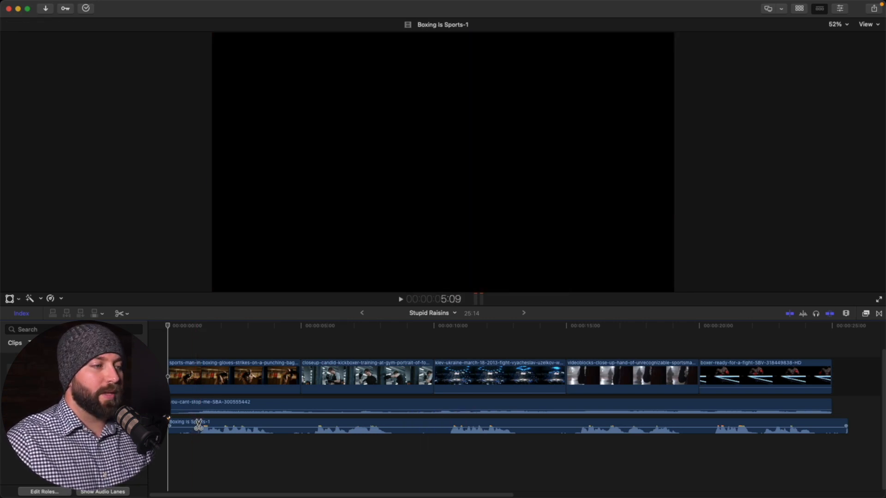
pyautogui.click(197, 423)
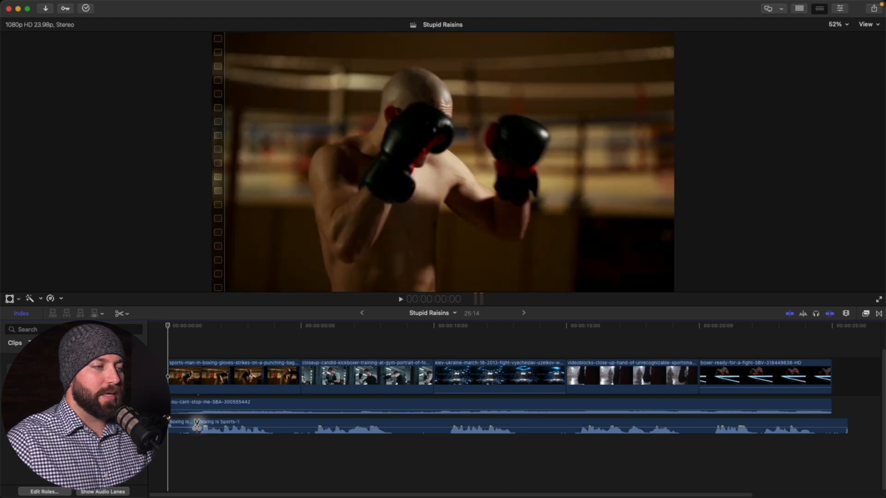
pyautogui.press('a')
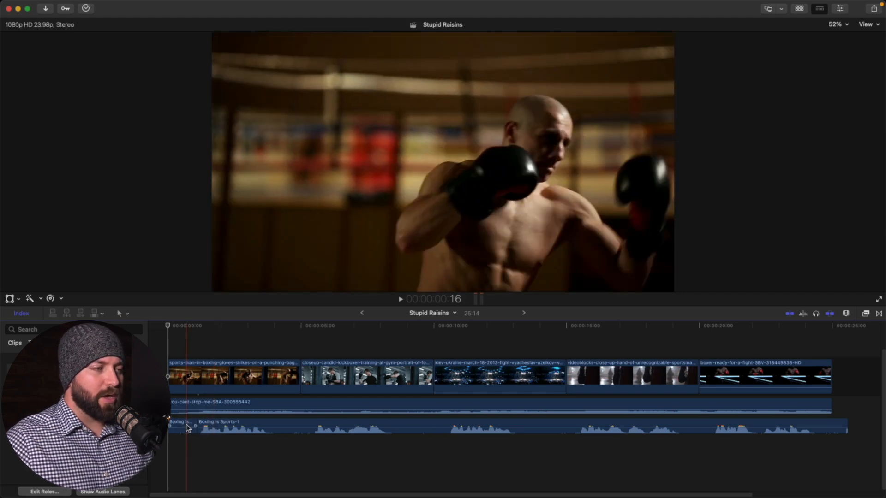
pyautogui.click(187, 426)
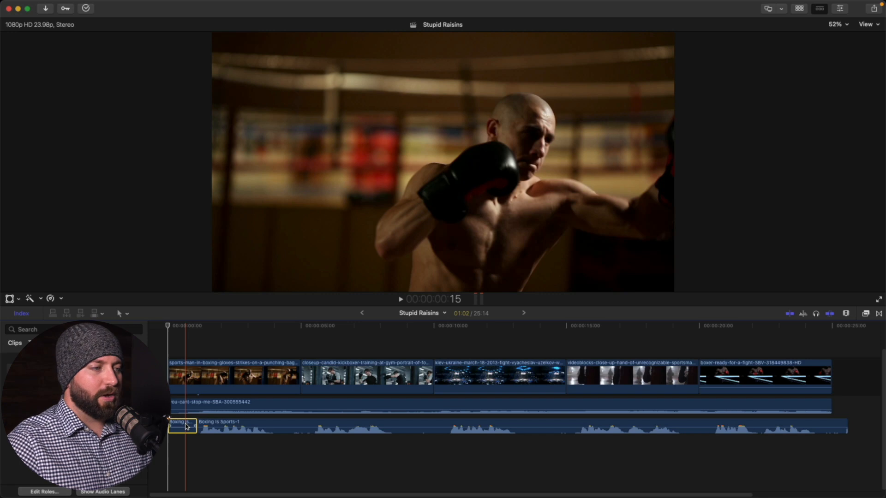
pyautogui.press('BackSpace')
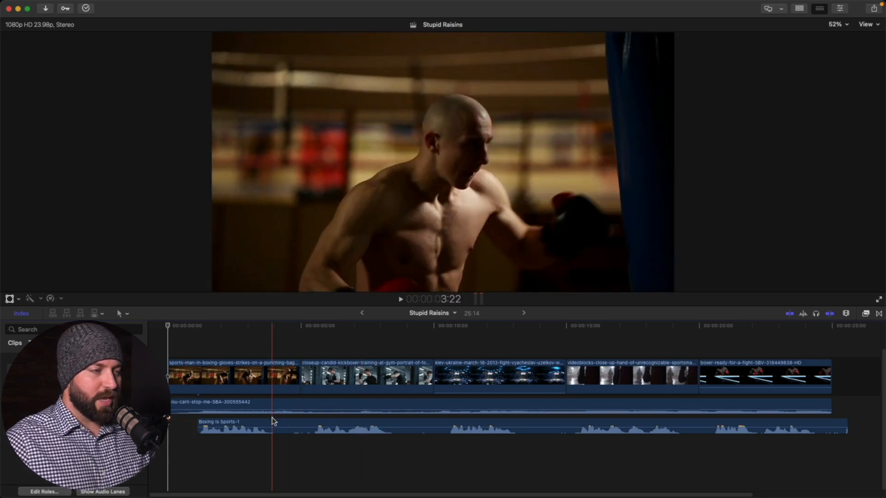
# - Blade the voiceover around the silence between the first and second spoken phrases and delete that segment of about 1:09
pyautogui.press('b')
pyautogui.click(274, 424)
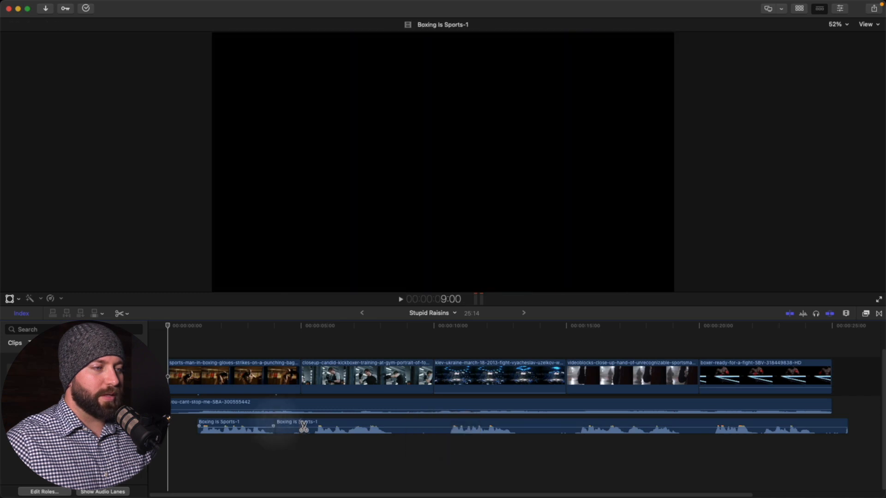
pyautogui.click(312, 427)
pyautogui.press('a')
pyautogui.click(295, 427)
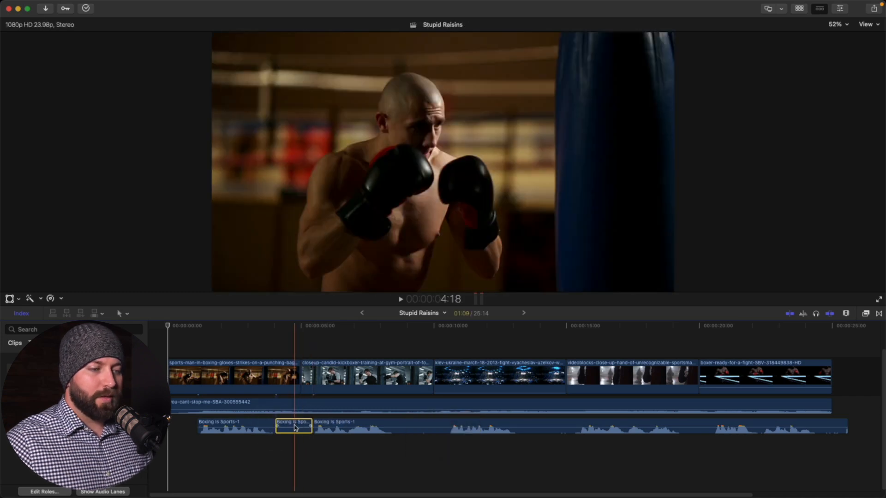
pyautogui.press('BackSpace')
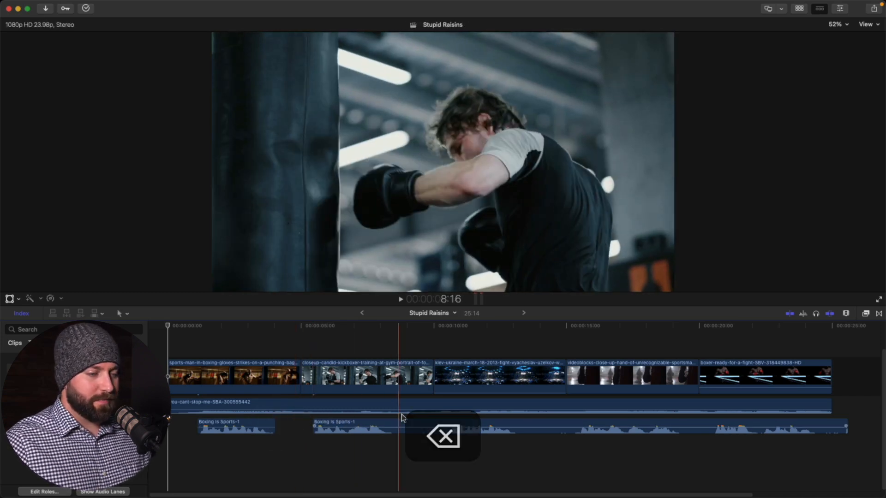
# - Cut out and delete the remaining silent segments of the voiceover after the second spoken phrase
pyautogui.press('b')
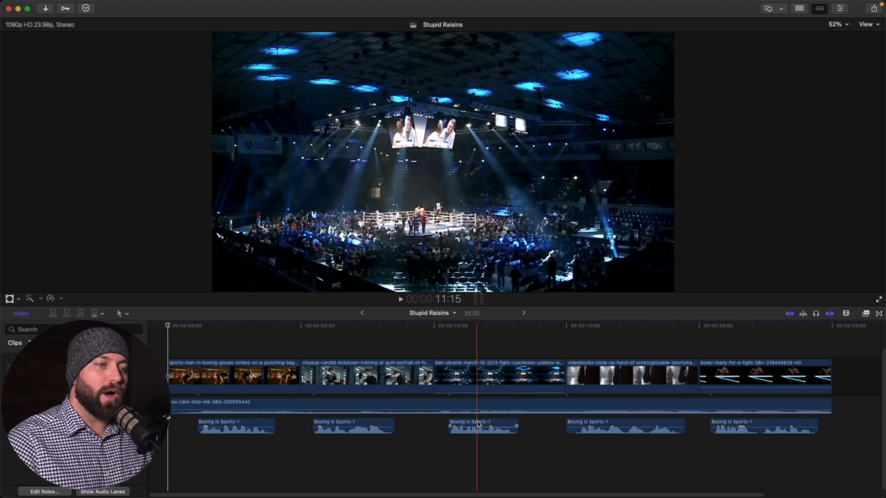
# - Move the fourth and fifth voiceover phrases slightly later beneath their matching video clips
pyautogui.moveTo(605, 425); pyautogui.dragTo(619, 425)
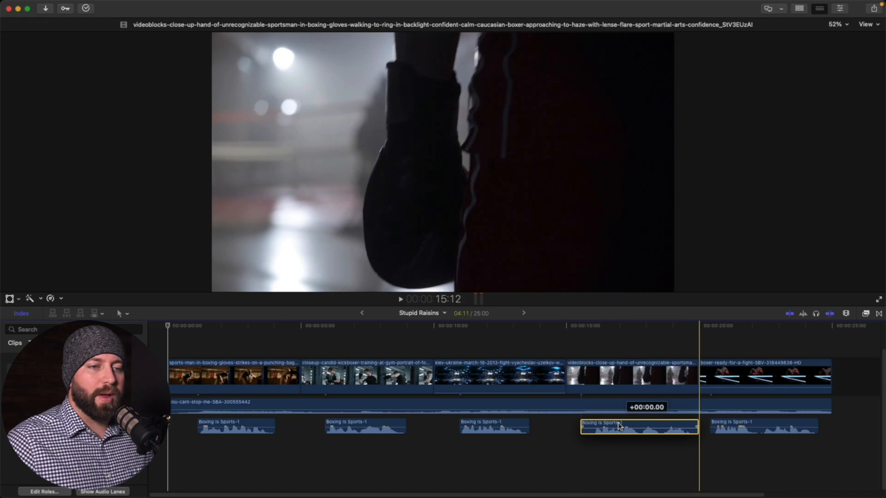
pyautogui.moveTo(769, 425)
pyautogui.mouseDown()
pyautogui.moveTo(760, 427)
pyautogui.moveTo(772, 427)
pyautogui.mouseUp()
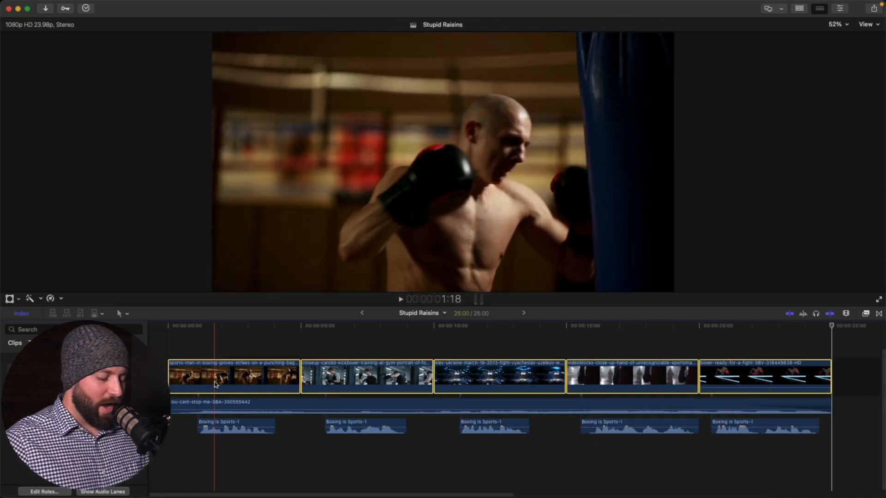
# - Set the duration of all five selected video clips to 3:00
pyautogui.hotkey('ctrl', 'd')
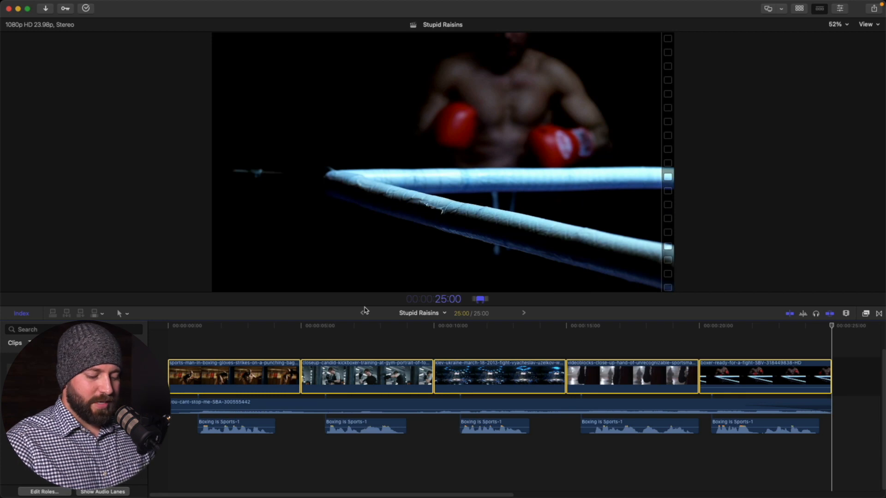
pyautogui.write('100')
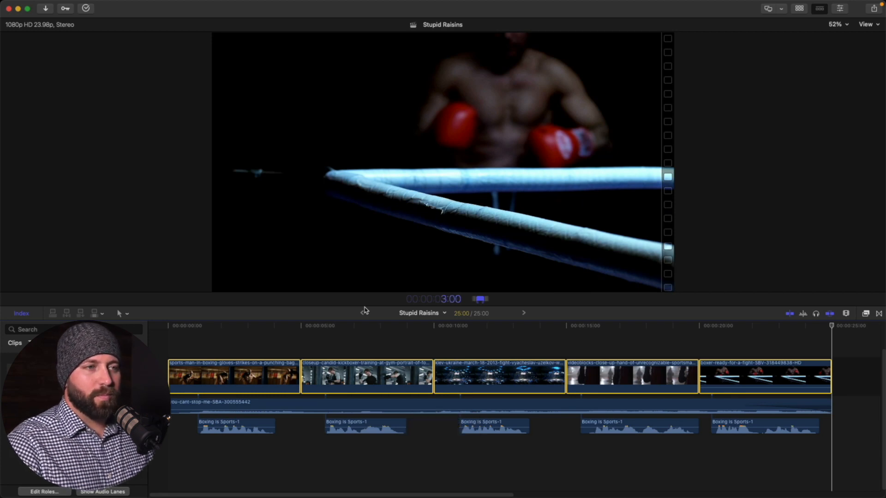
pyautogui.press('Return')
# - Combine the voiceover phrases into a compound clip named Boxing Voiceover
pyautogui.hotkey('alt', 'g')
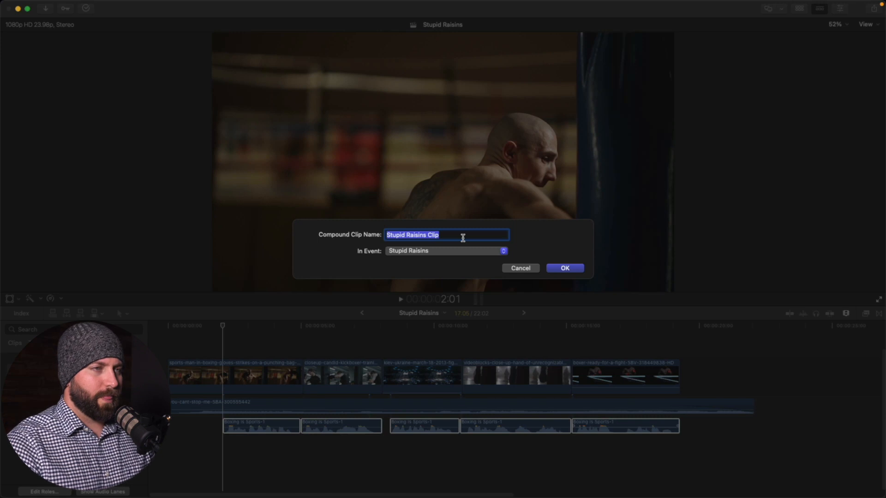
pyautogui.write('Boxing Voiceover')
pyautogui.press('Return')
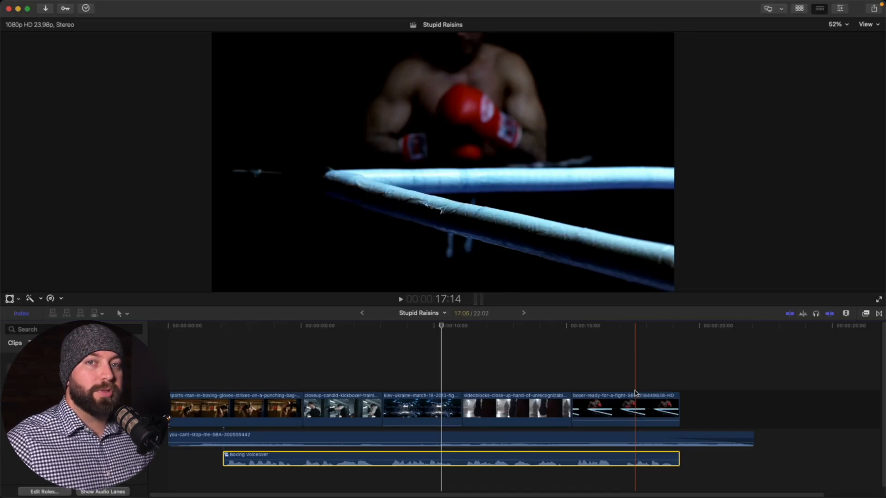
# - Search the effects for "voice" and apply Voice Over Enhancement to the Boxing Voiceover compound clip
pyautogui.click(866, 313)
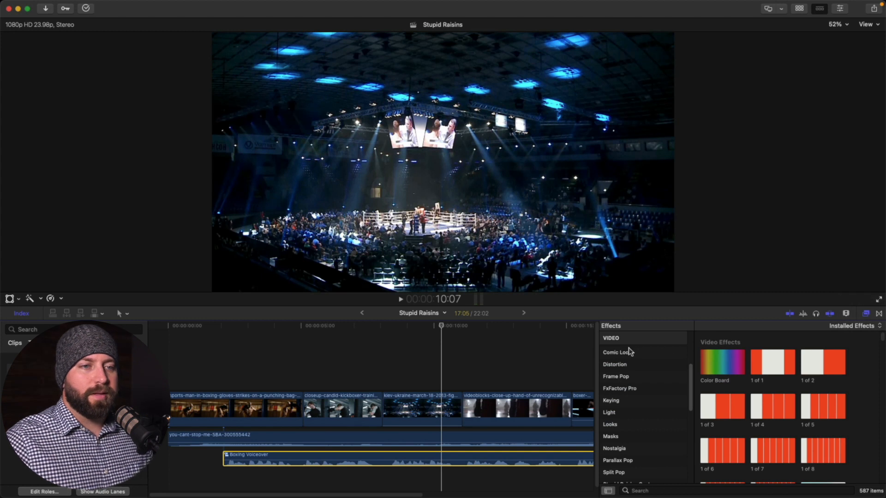
pyautogui.click(647, 490)
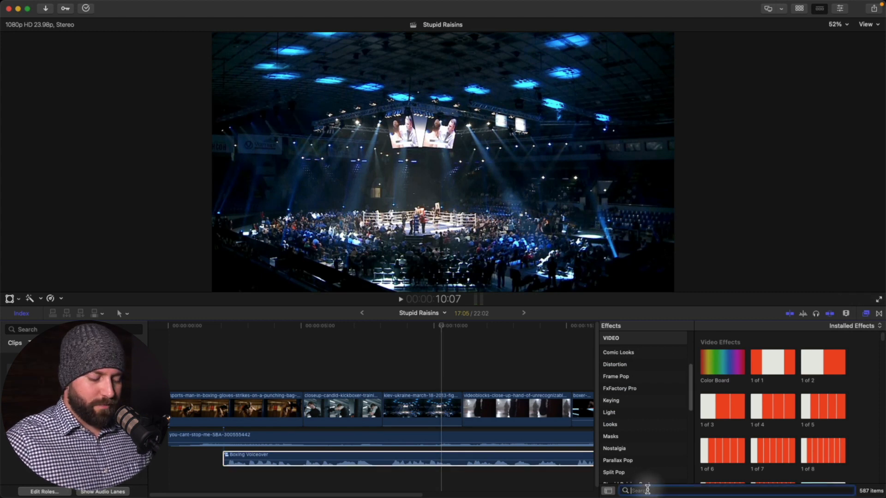
pyautogui.write('voice')
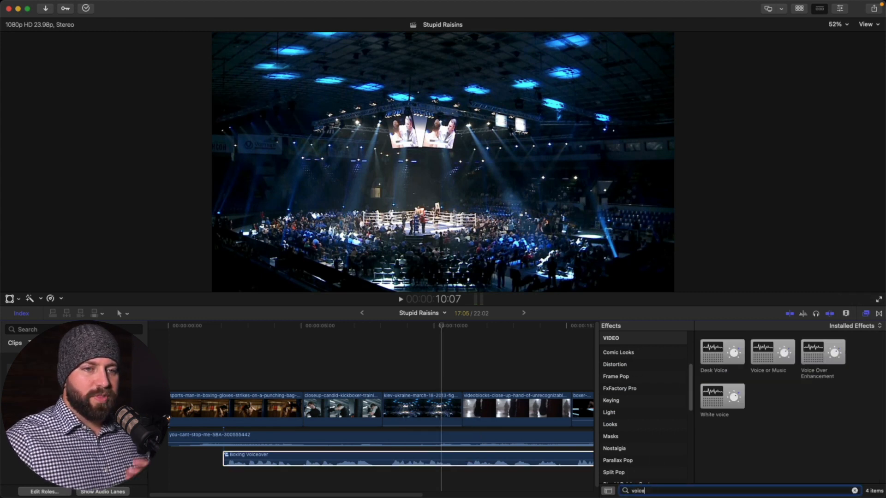
pyautogui.click(806, 352)
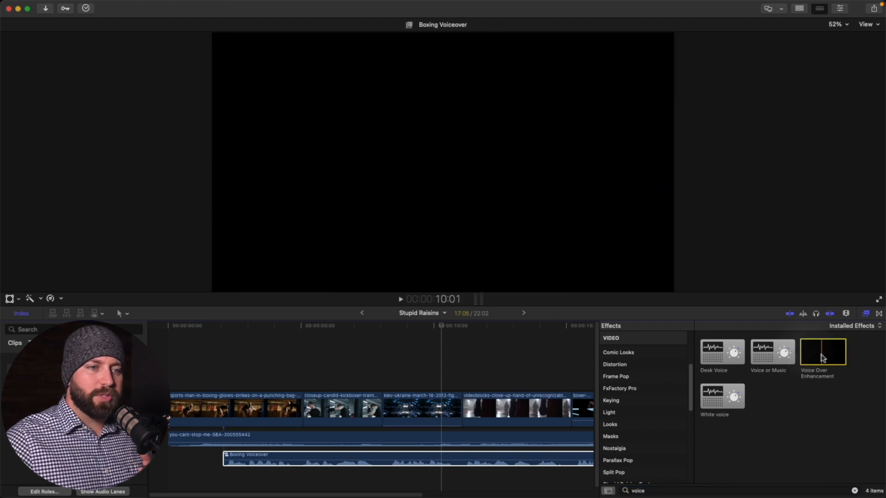
pyautogui.moveTo(817, 353); pyautogui.dragTo(419, 458)
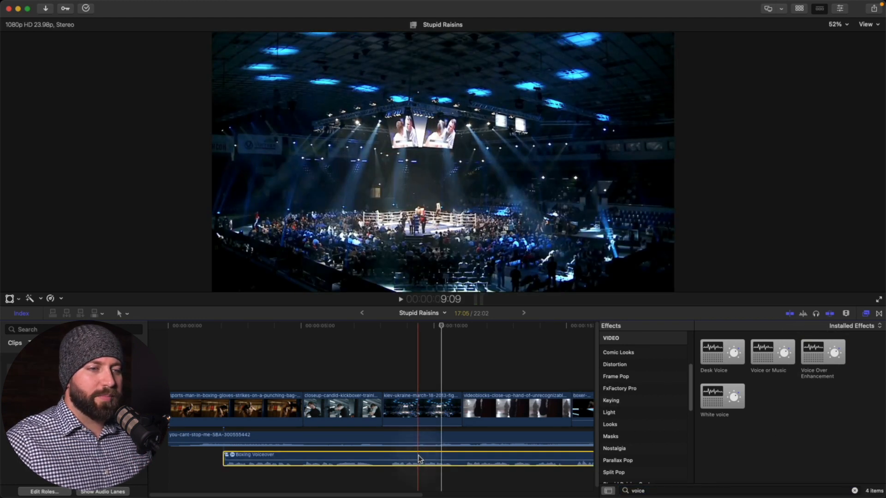
# - Enable Noise Removal at 10% and Loudness for the Boxing Voiceover clip
pyautogui.click(840, 9)
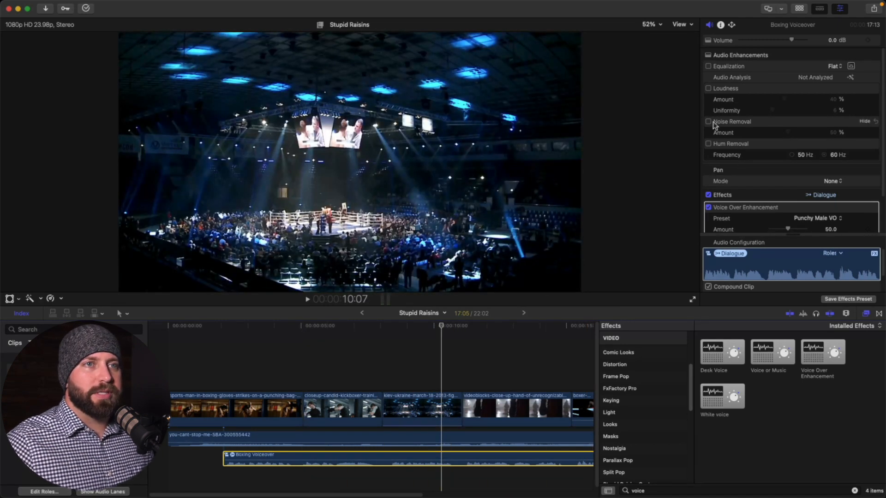
pyautogui.click(708, 122)
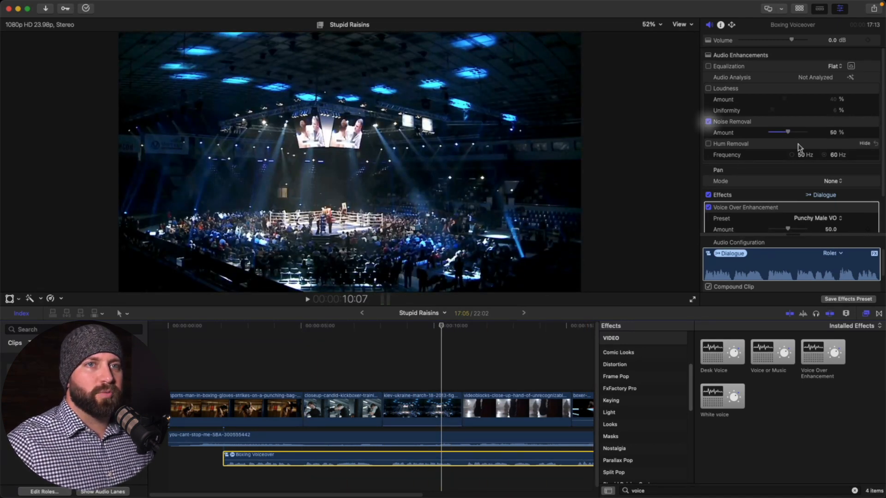
pyautogui.moveTo(788, 133); pyautogui.dragTo(777, 133)
pyautogui.click(708, 88)
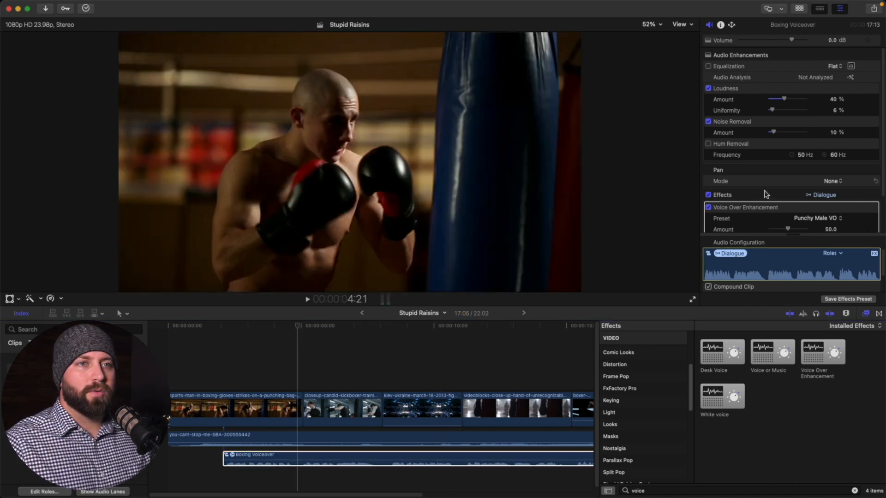
# - Switch the Voice Over Enhancement preset to Smooth Male VO and play back the result
pyautogui.scroll(-3, 764, 192)
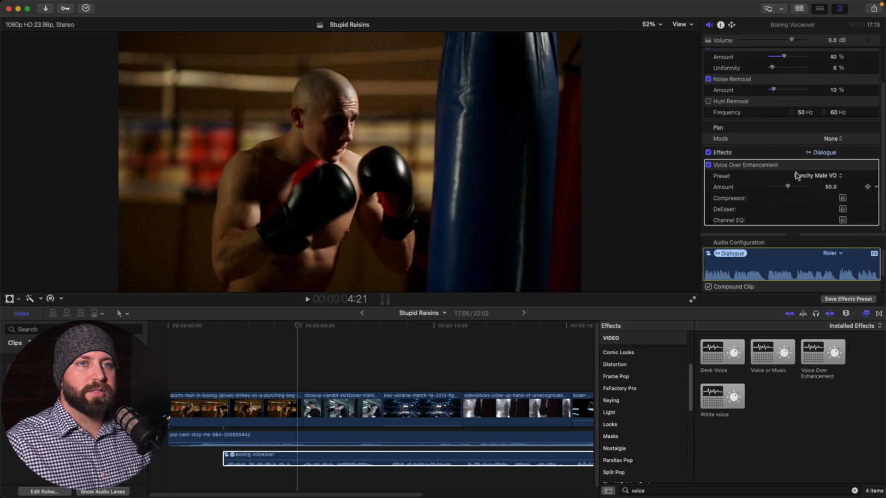
pyautogui.click(818, 179)
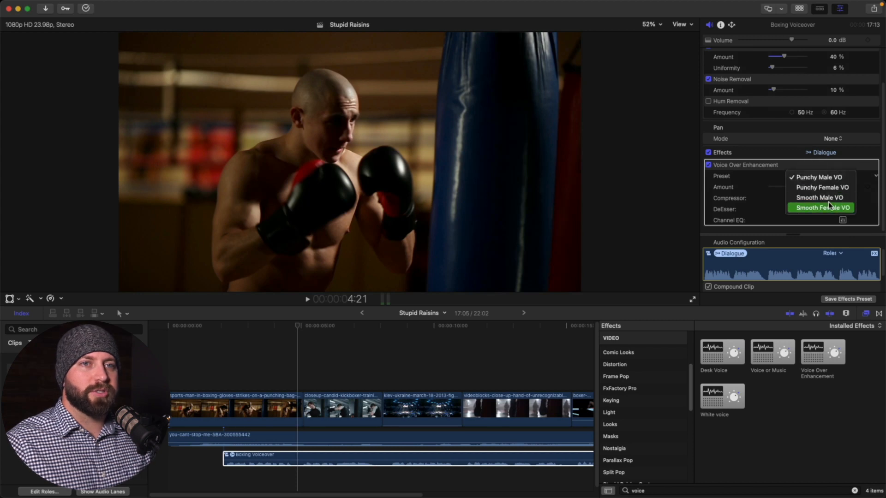
pyautogui.click(826, 199)
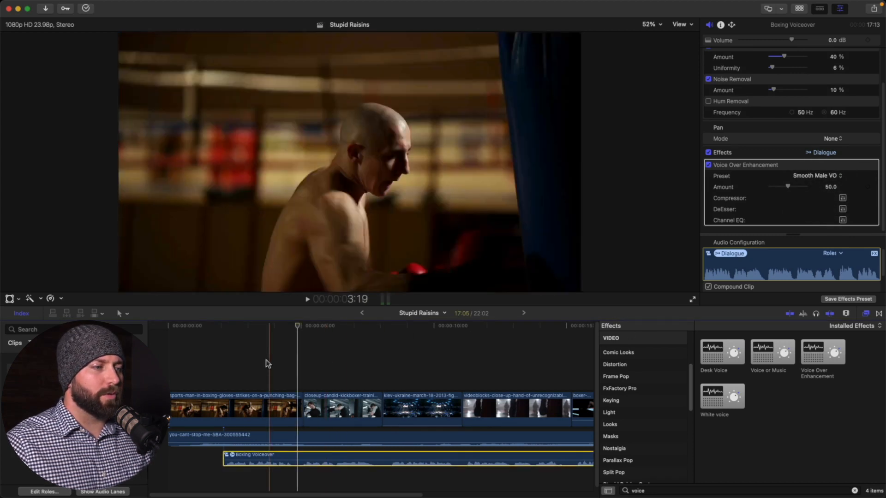
pyautogui.press('space')
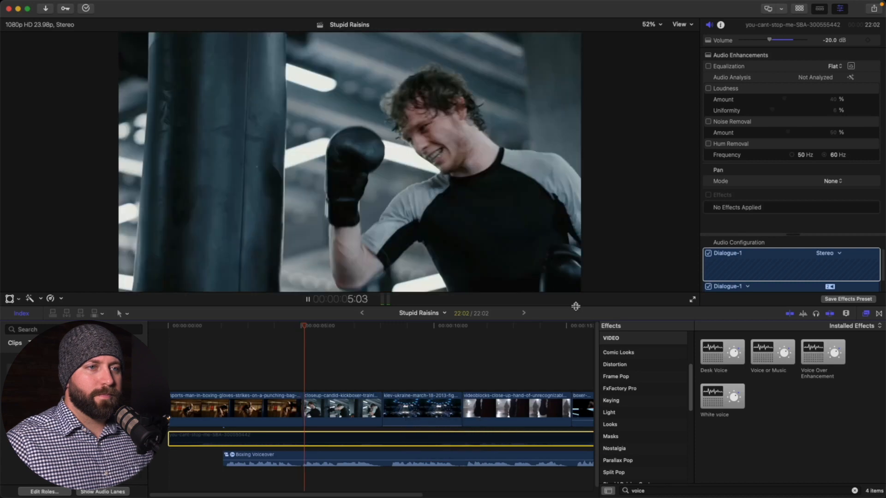
# - Set the Boxing Voiceover clip's volume to 4 dB and play back part of the sequence to check the narration
pyautogui.moveTo(575, 308); pyautogui.dragTo(574, 280)
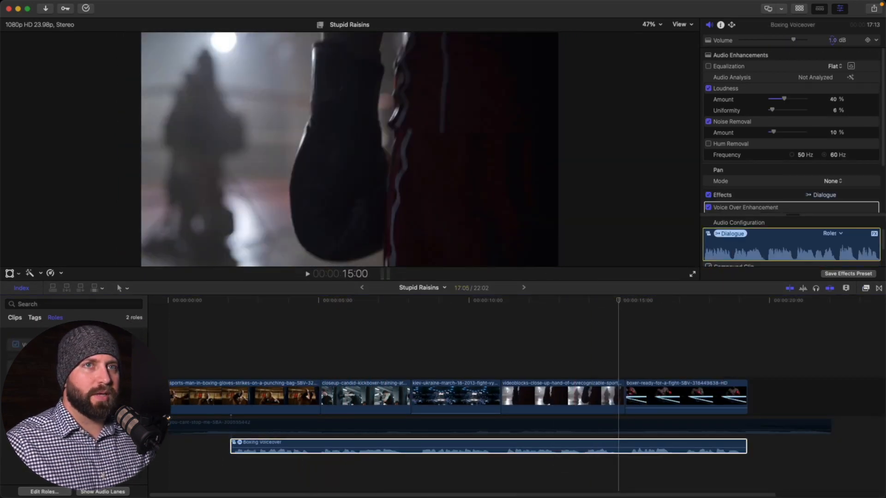
pyautogui.moveTo(832, 40); pyautogui.dragTo(832, 35)
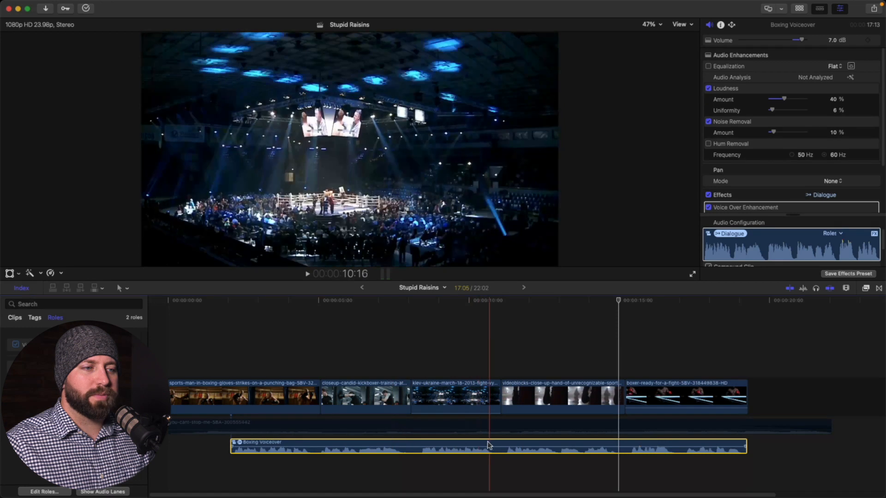
pyautogui.moveTo(835, 40)
pyautogui.mouseDown()
pyautogui.moveTo(835, 31)
pyautogui.moveTo(831, 43)
pyautogui.mouseUp()
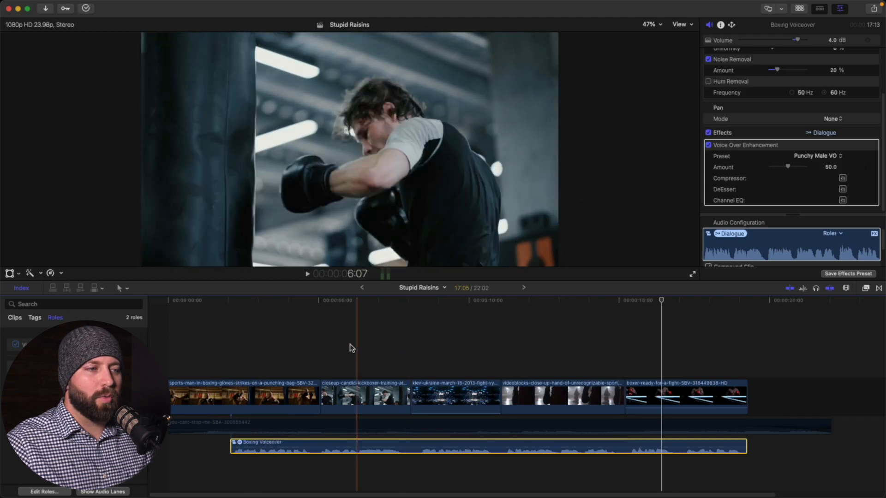
pyautogui.press('space')
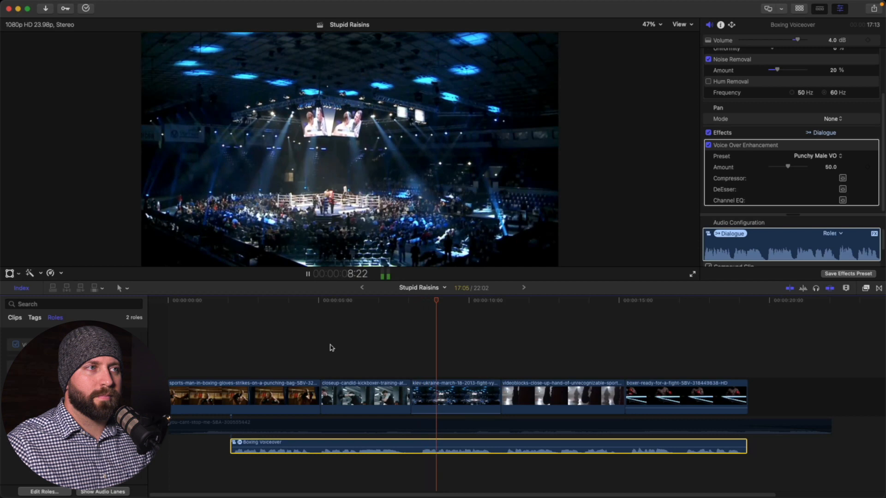
pyautogui.press('space')
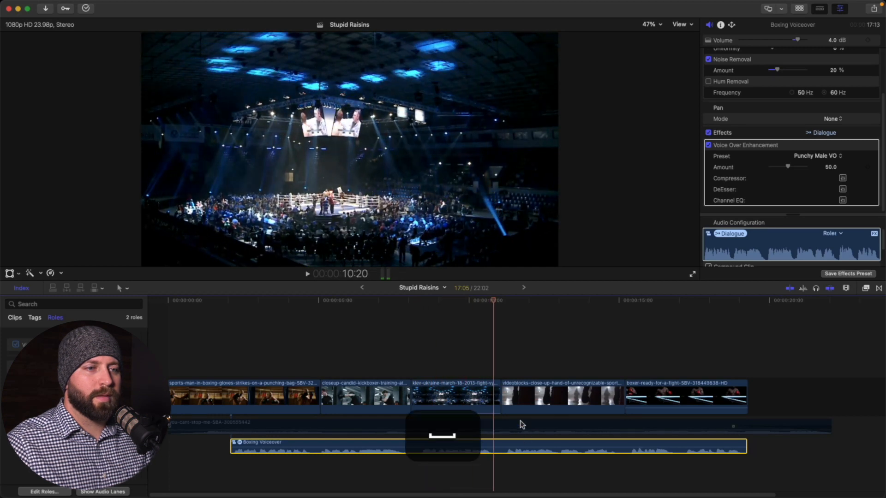
# - Re-enable the disabled background music clip
pyautogui.click(631, 426)
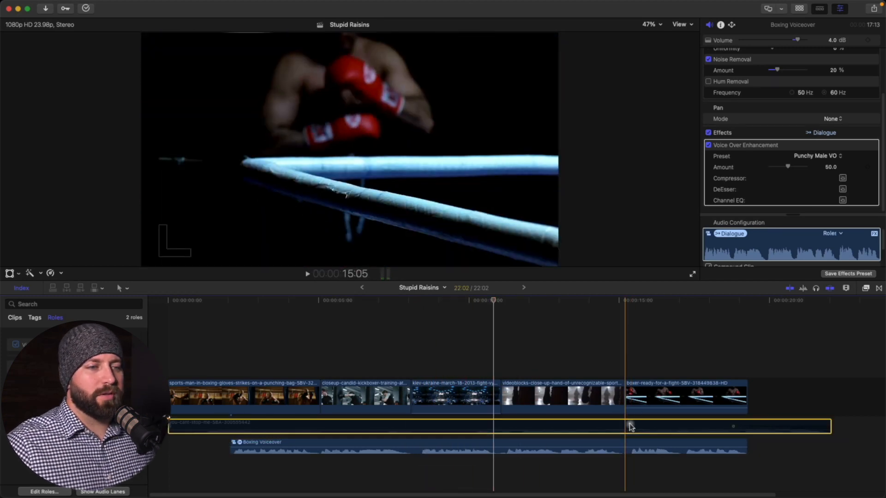
pyautogui.press('v')
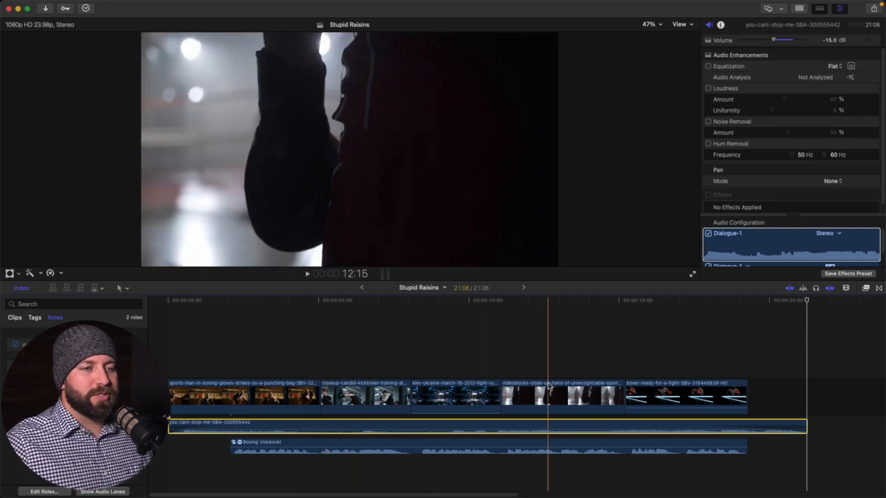
# - Blade the Boxing Voiceover clip on both sides of the third spoken phrase and delete that segment
pyautogui.click(493, 389)
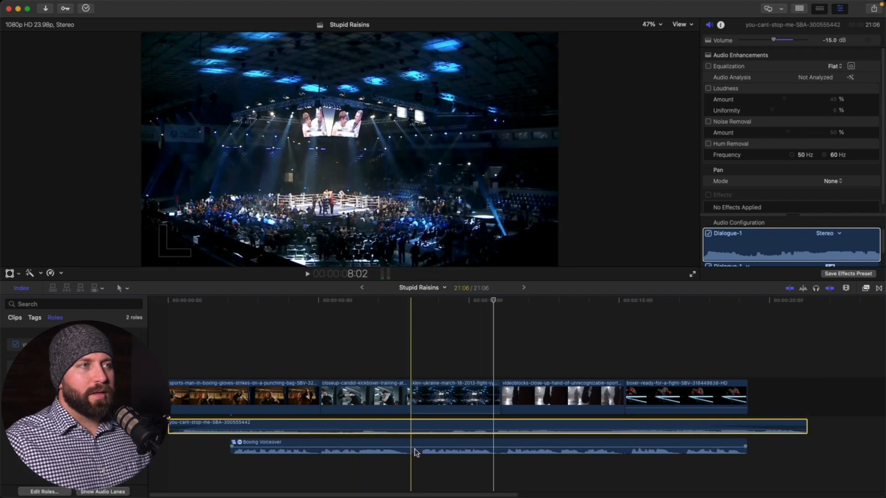
pyautogui.press('b')
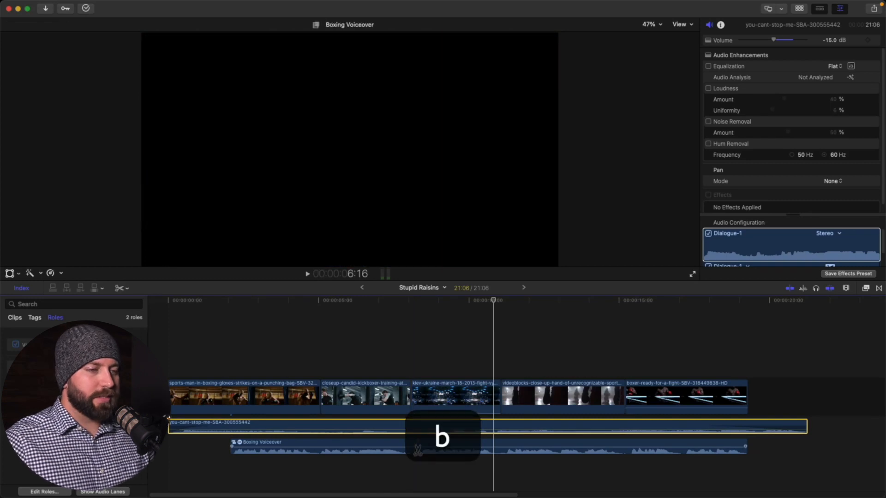
pyautogui.click(416, 446)
pyautogui.click(501, 446)
pyautogui.press('a')
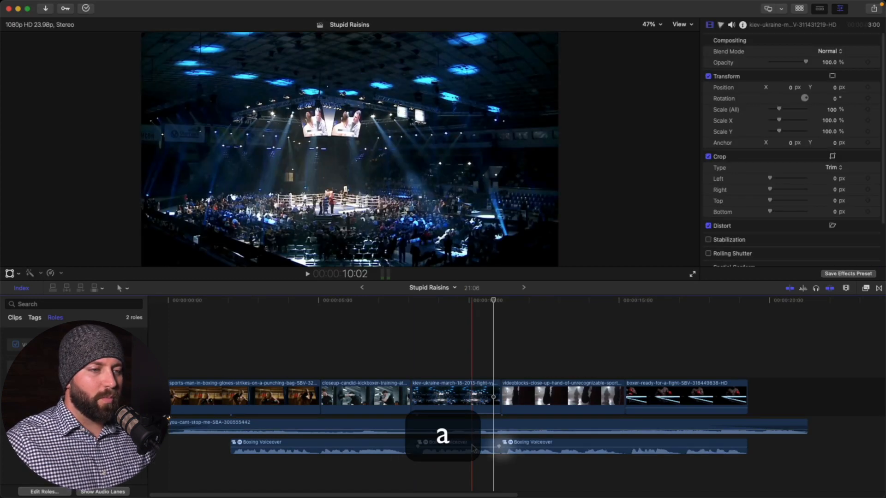
pyautogui.click(472, 446)
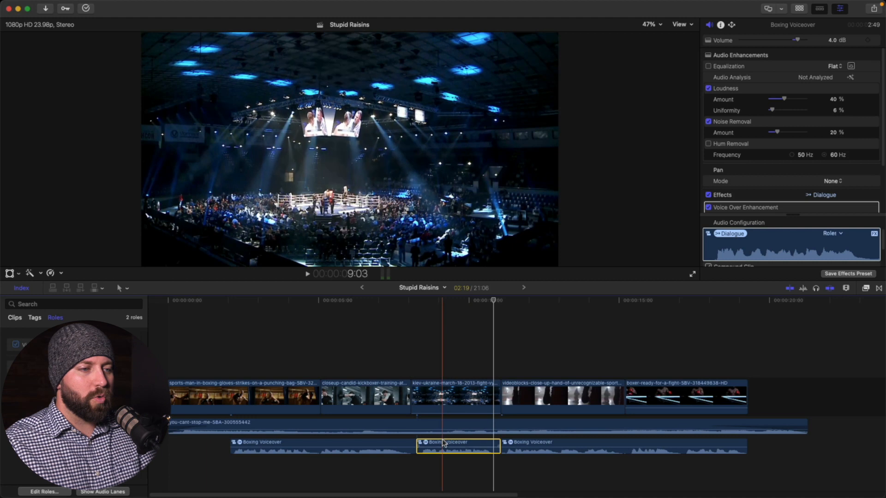
pyautogui.press('BackSpace')
# - Record a new voiceover take with the Record Voiceover tool, starting at the beginning of the gap at 8:06
pyautogui.click(418, 365)
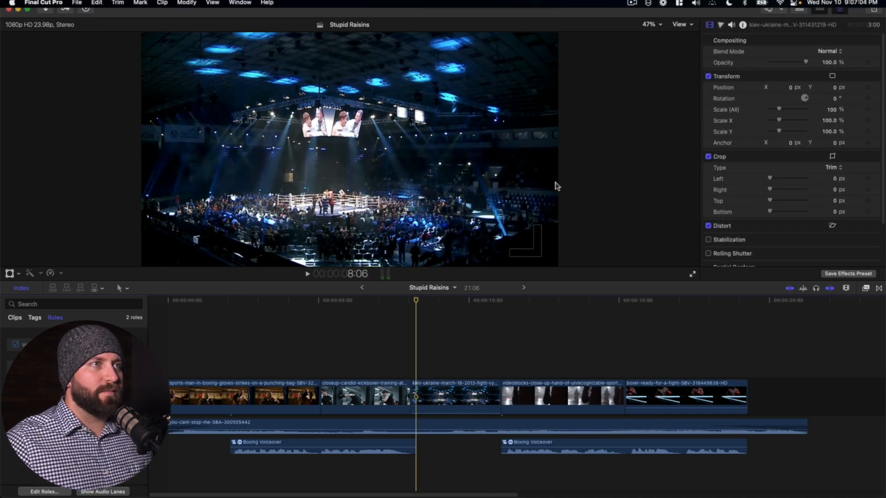
pyautogui.press('l')
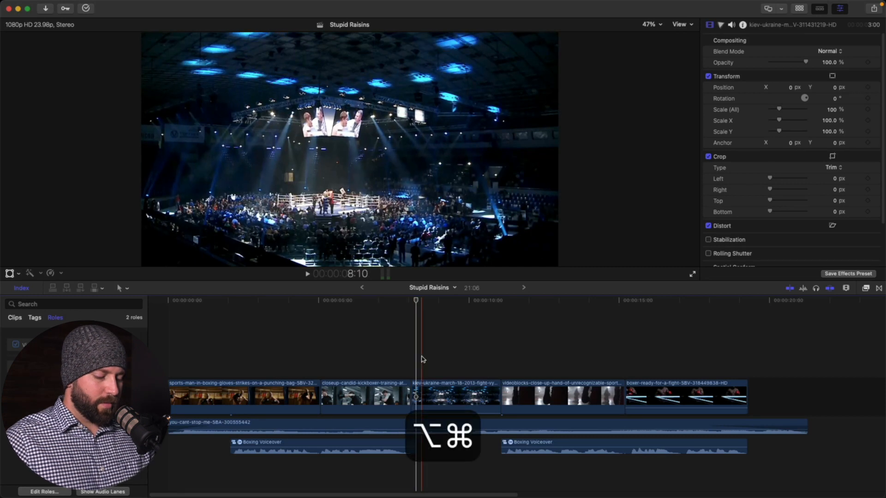
pyautogui.press('alt+super+8')
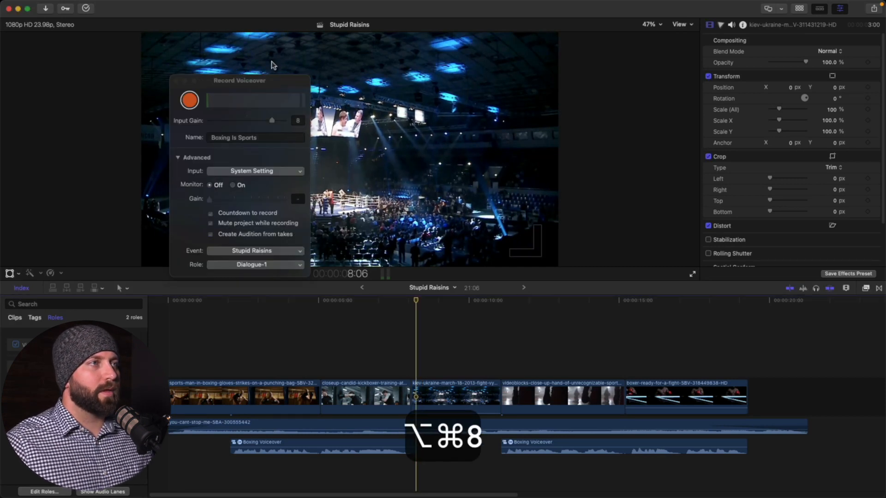
pyautogui.moveTo(289, 85); pyautogui.dragTo(653, 73)
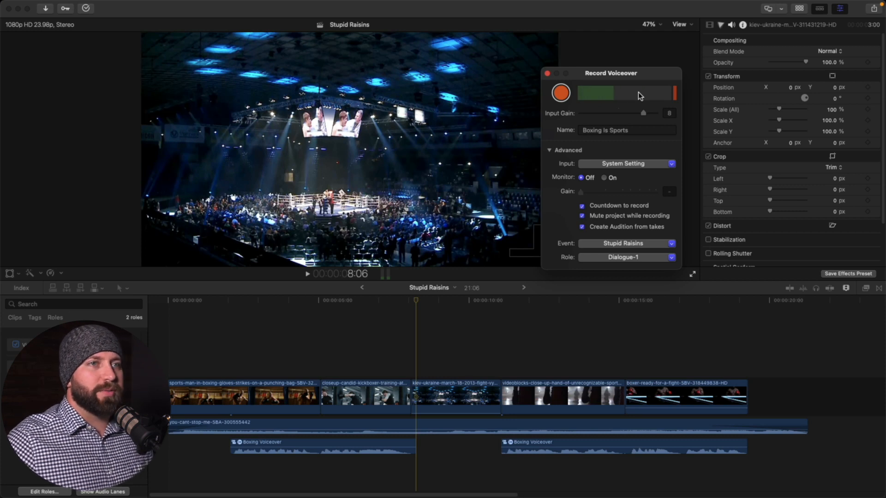
pyautogui.click(563, 95)
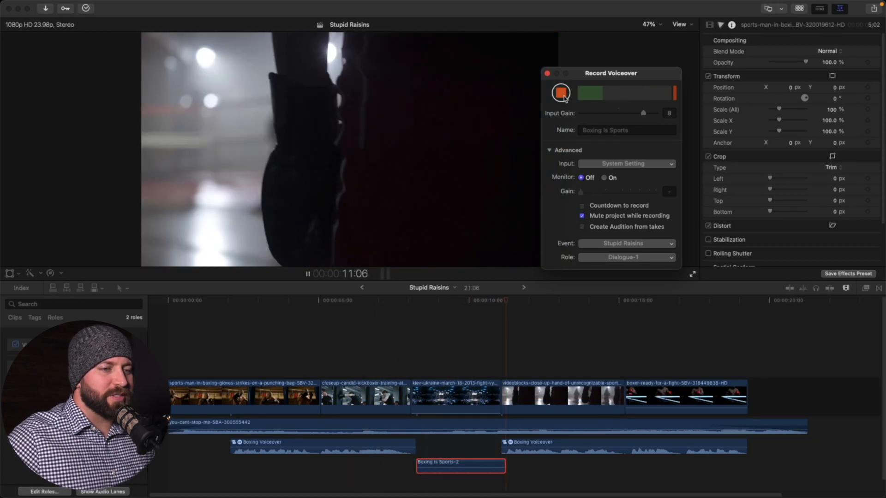
pyautogui.click(562, 94)
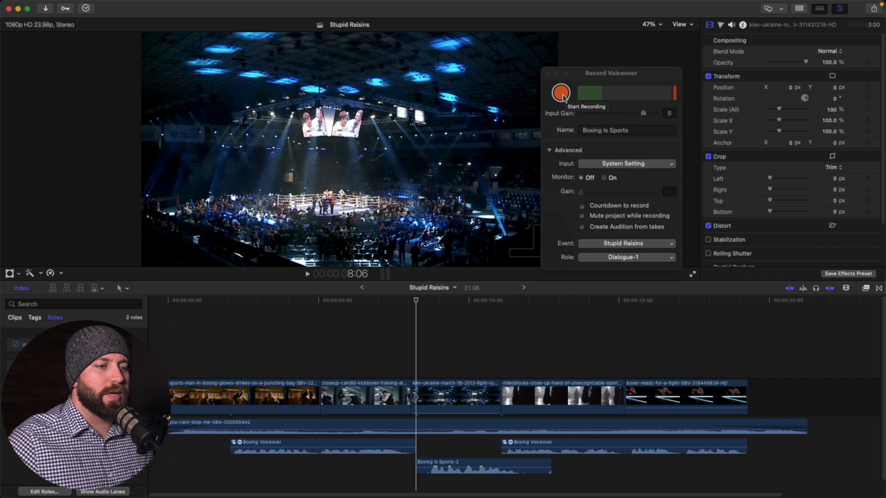
# - Record two more voiceover takes of the phrase at 8:06 and close the Record Voiceover window
pyautogui.click(563, 96)
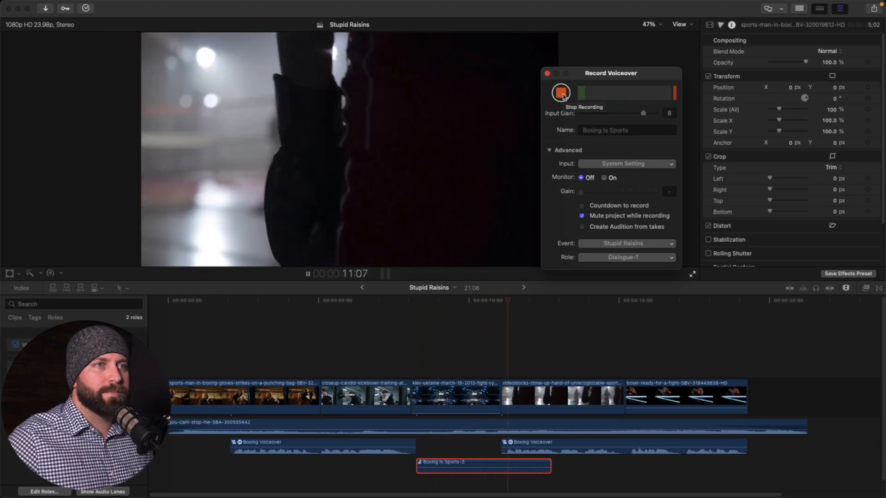
pyautogui.click(563, 95)
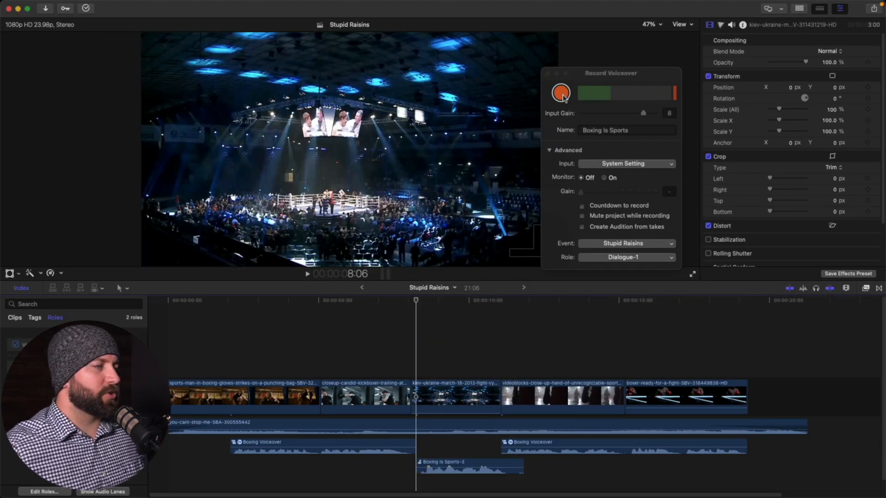
pyautogui.click(563, 95)
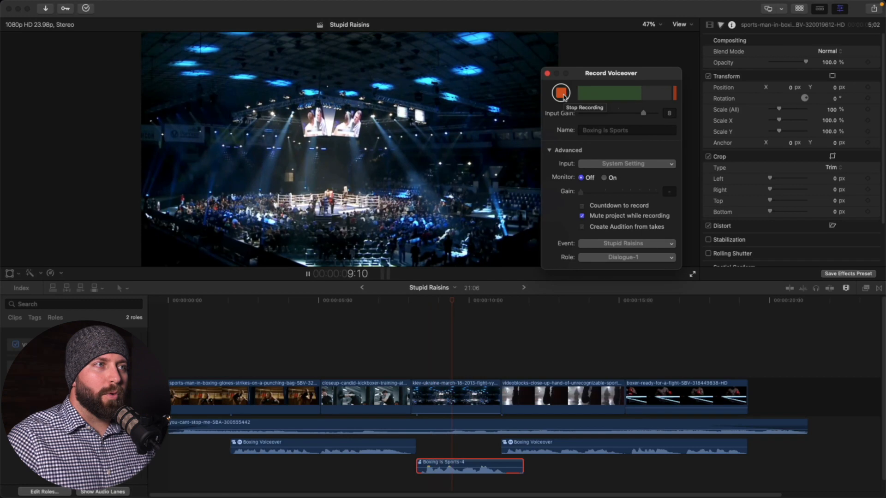
pyautogui.click(561, 94)
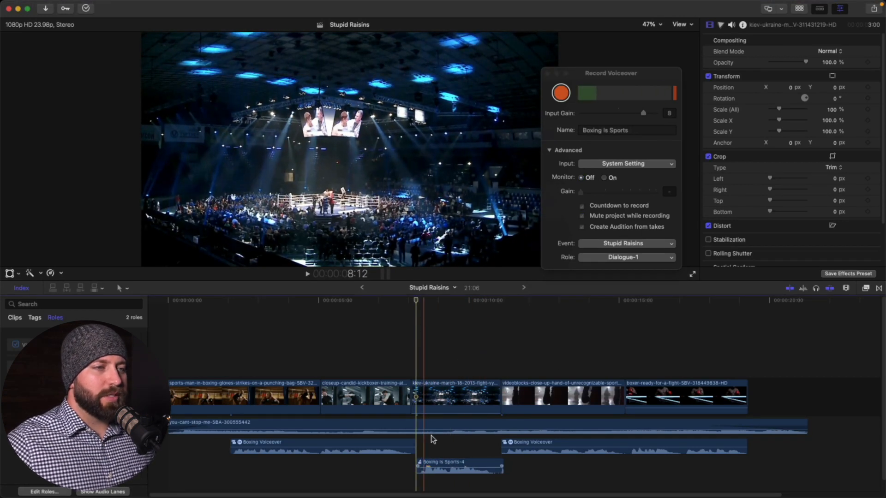
pyautogui.scroll(-1, 463, 347)
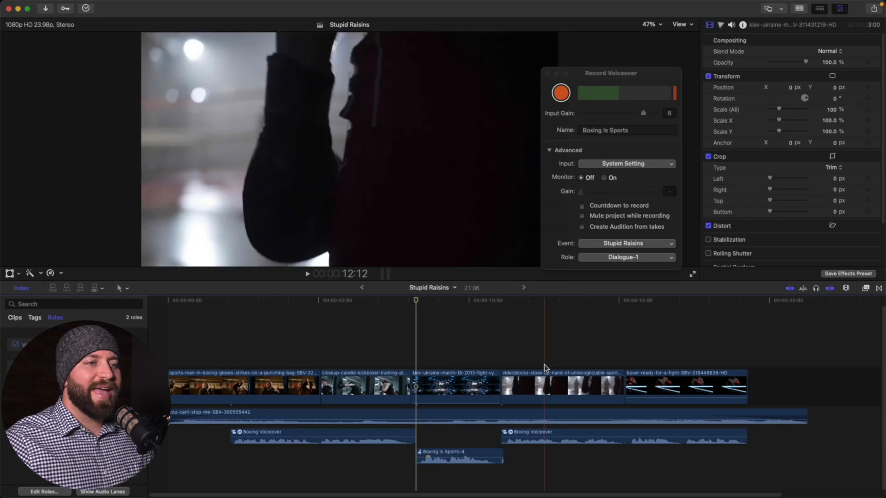
pyautogui.click(547, 74)
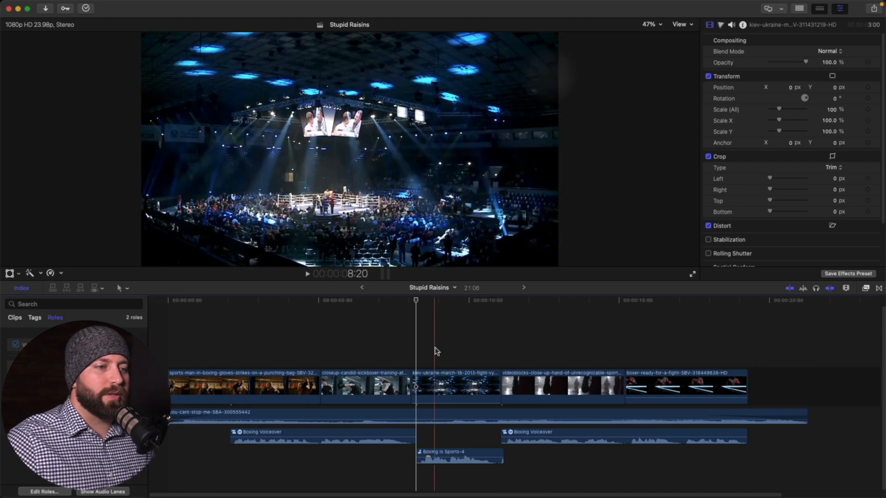
# - Open the audition of the re-recorded phrase and play back each of its three takes for comparison
pyautogui.click(420, 453)
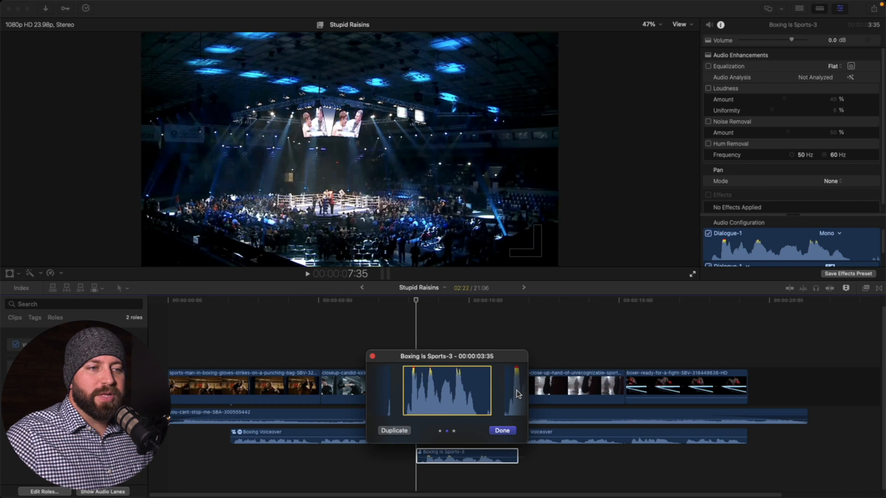
pyautogui.click(516, 393)
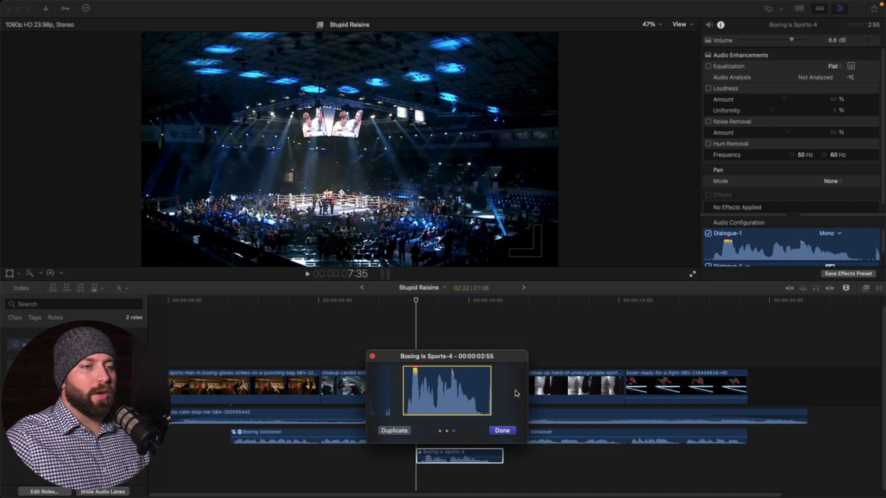
pyautogui.click(516, 393)
pyautogui.click(418, 457)
pyautogui.press('space')
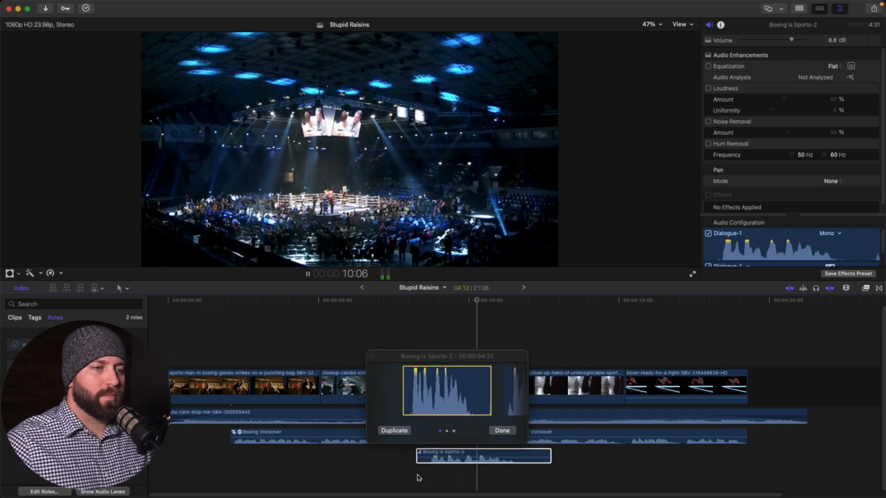
pyautogui.click(499, 398)
pyautogui.click(498, 398)
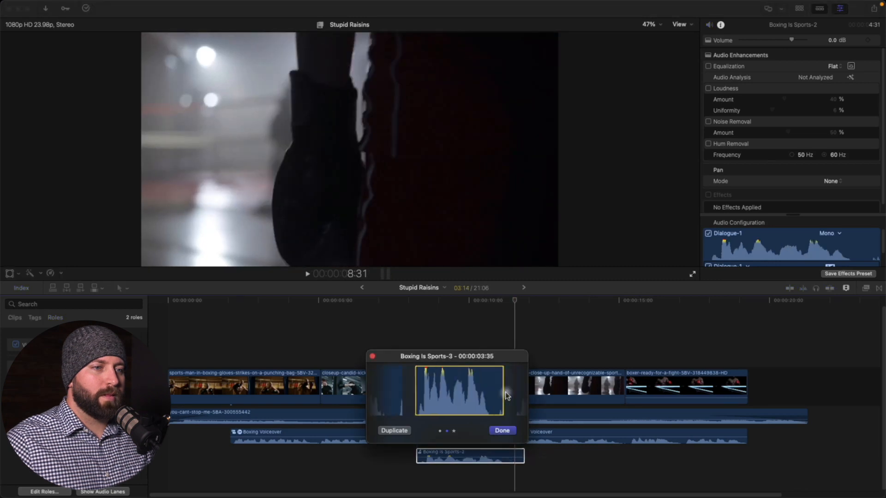
pyautogui.click(420, 488)
pyautogui.press('space')
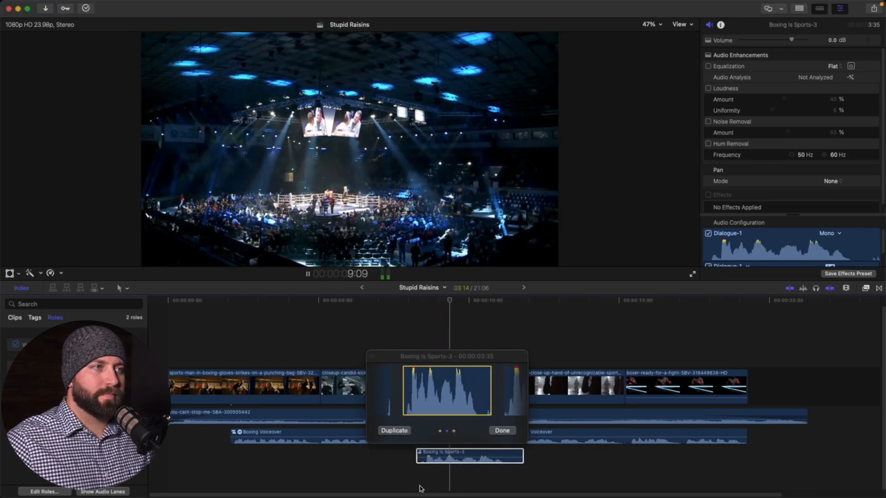
pyautogui.click(511, 404)
pyautogui.click(418, 481)
pyautogui.press('space')
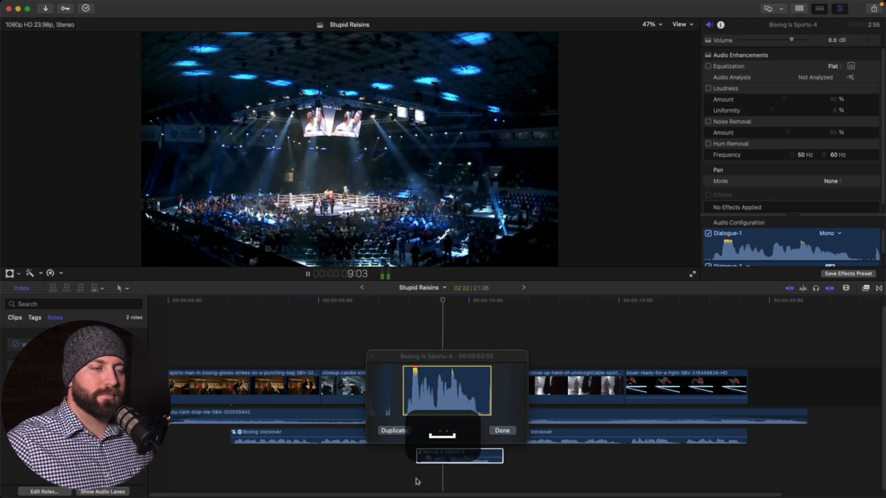
# - Pick the Boxing Is Sports-3 take in the audition and close the audition window
pyautogui.click(416, 410)
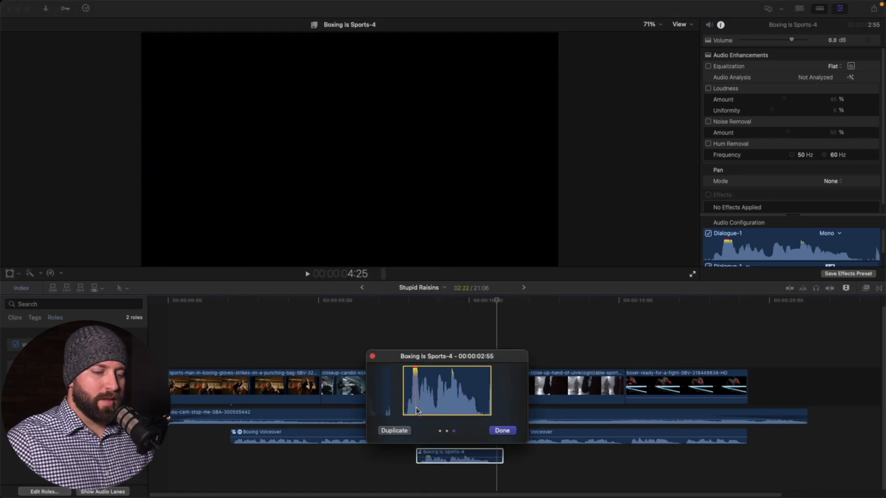
pyautogui.click(395, 413)
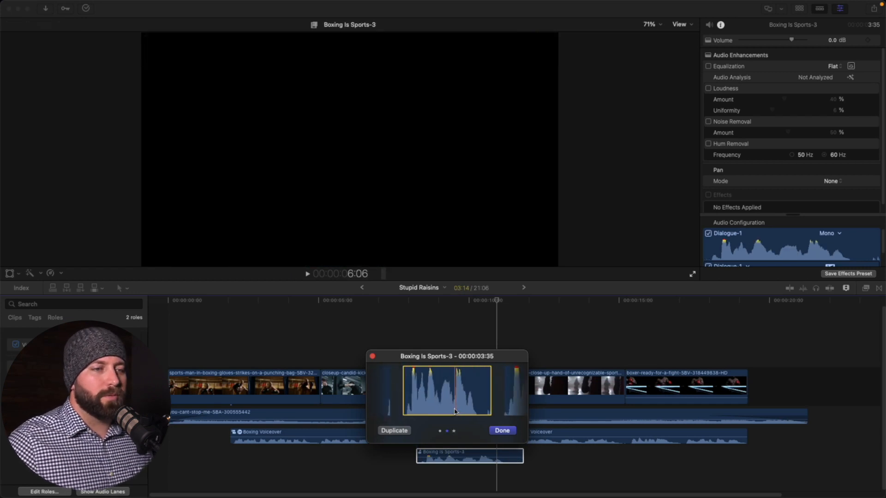
pyautogui.click(491, 430)
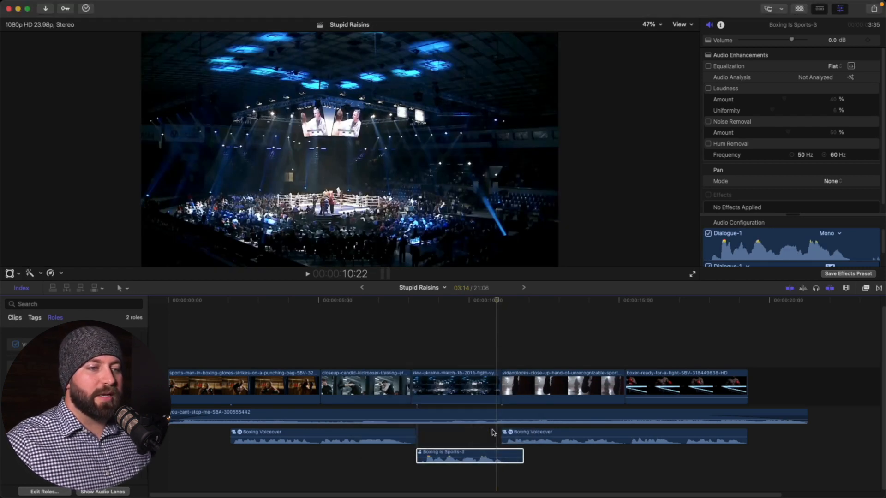
# - Trim the excess from the Boxing Is Sports-3 take and finalize its audition
pyautogui.click(418, 446)
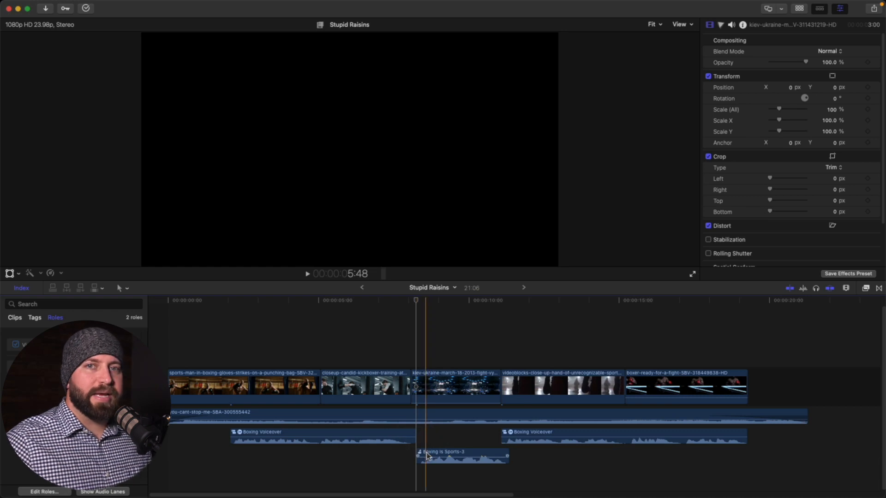
pyautogui.rightClick(427, 454)
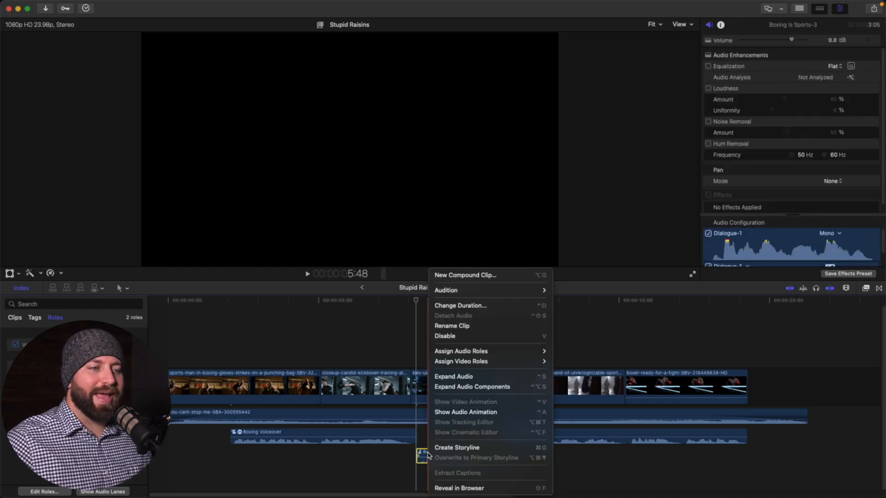
pyautogui.click(386, 469)
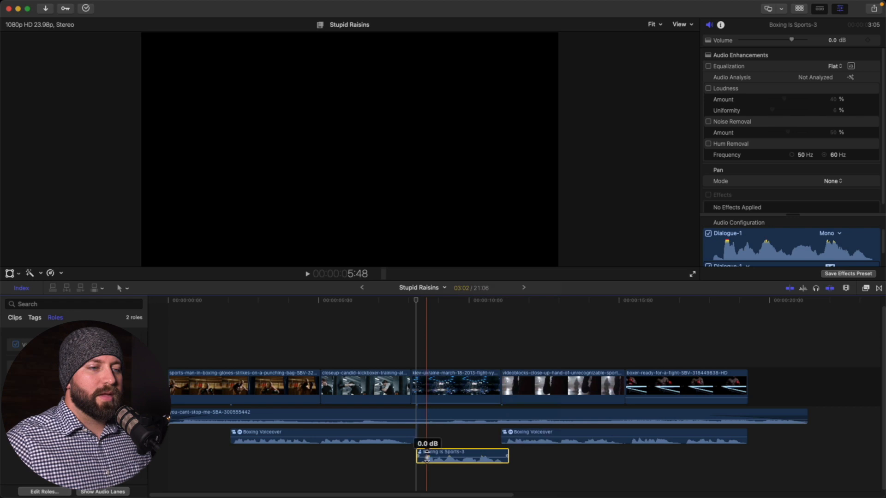
pyautogui.rightClick(439, 455)
pyautogui.moveTo(477, 291)
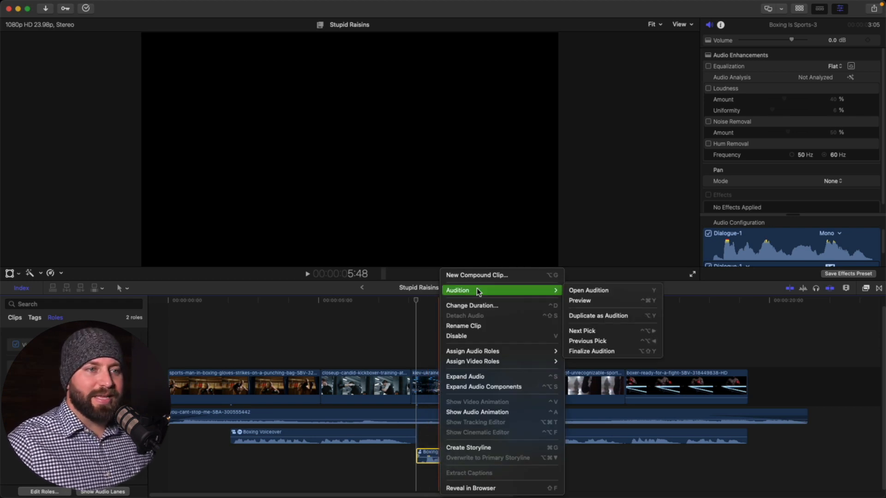
pyautogui.click(642, 351)
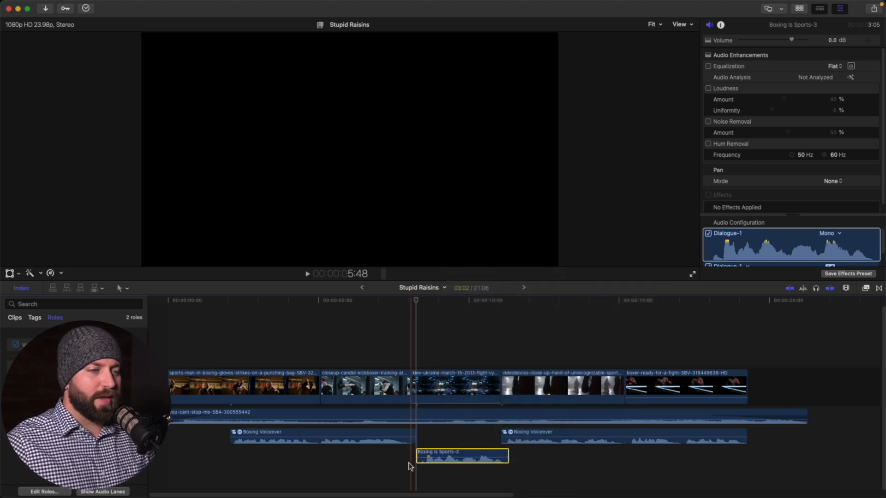
# - Fit the Boxing Is Sports-3 clip between the two voiceover clips, trimming its start and shifting the first Boxing Voiceover clip slightly earlier
pyautogui.press('space')
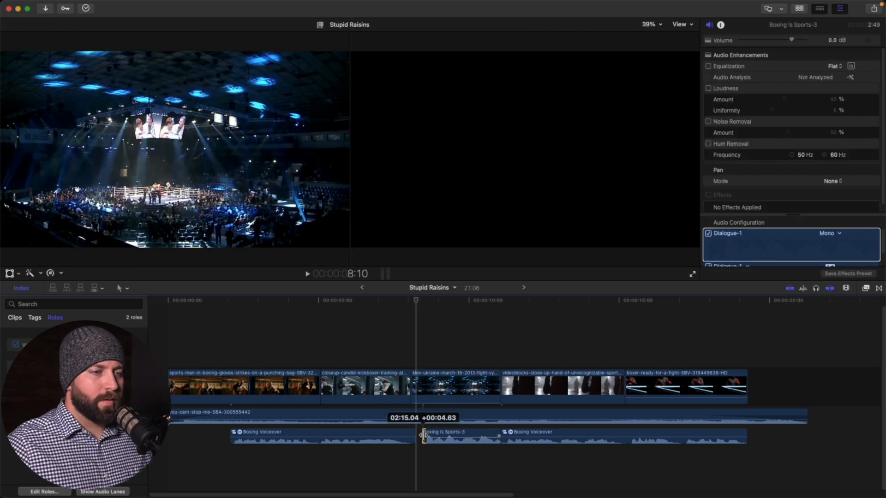
pyautogui.moveTo(374, 434); pyautogui.dragTo(369, 435)
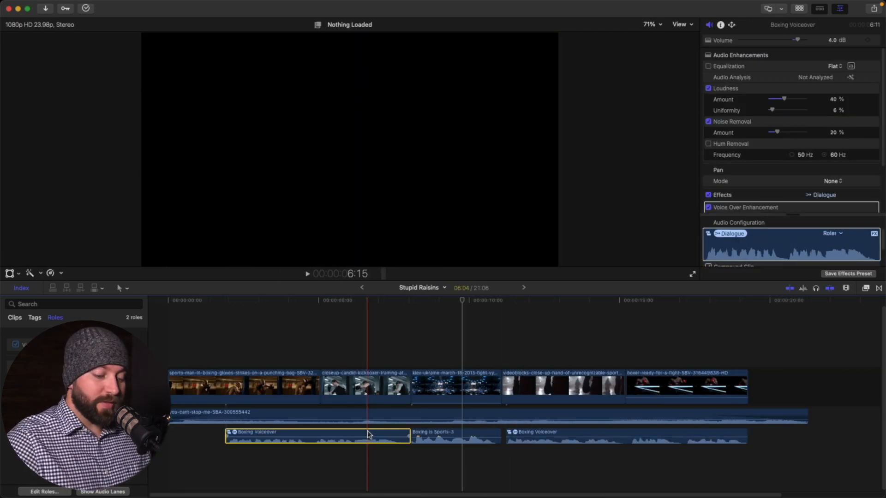
# - Copy the first Boxing Voiceover clip and paste its effects onto the Boxing Is Sports-3 clip
pyautogui.press('super+c')
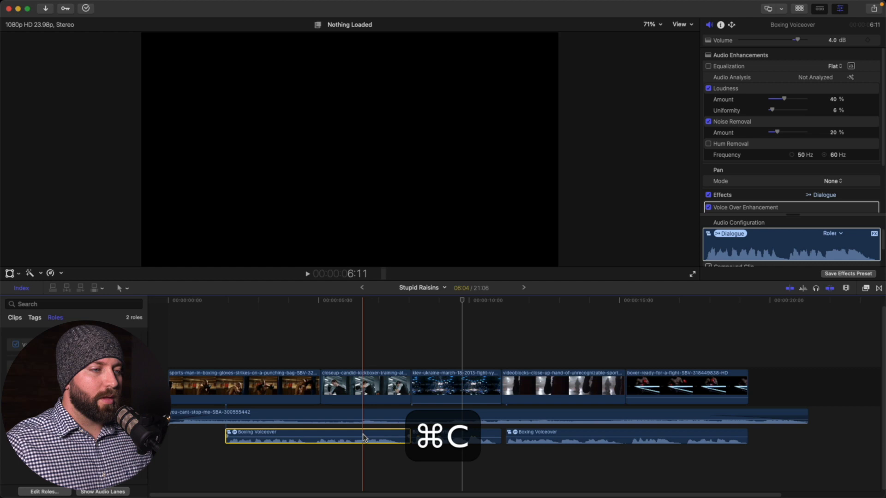
pyautogui.click(438, 436)
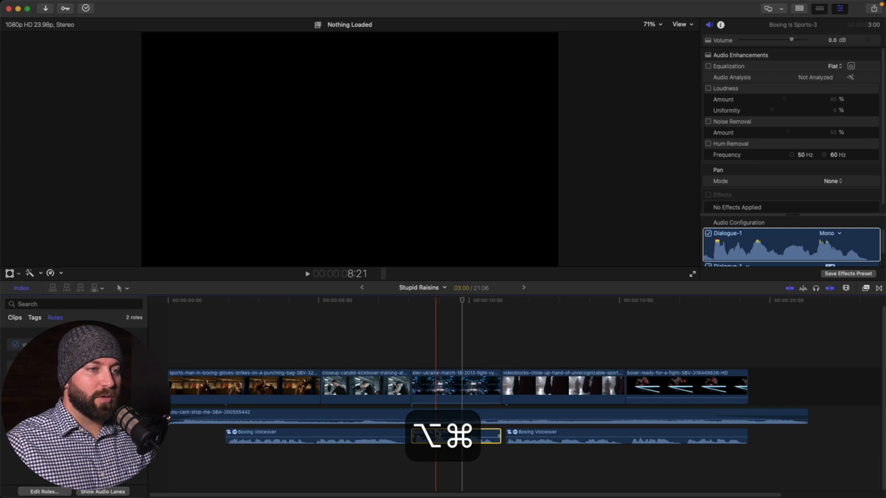
pyautogui.press('alt+super+v')
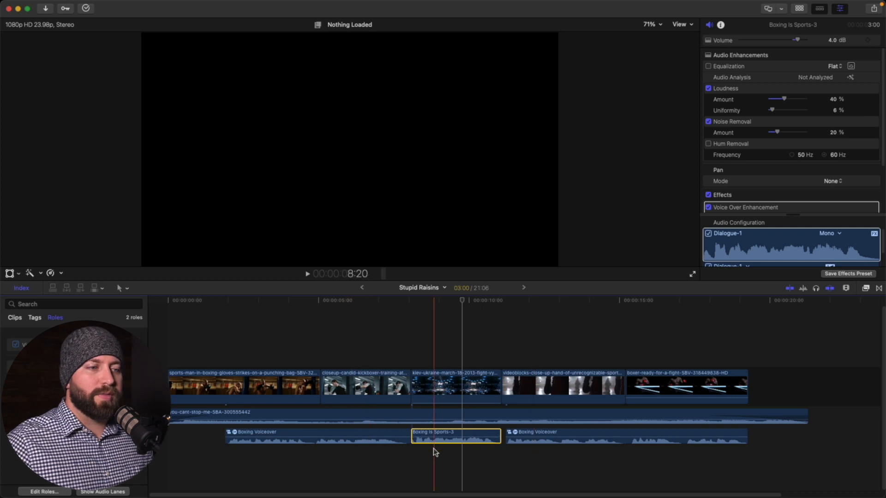
# - Play back the sequence across the re-recorded phrase to check that it blends with the surrounding voiceover
pyautogui.click(374, 453)
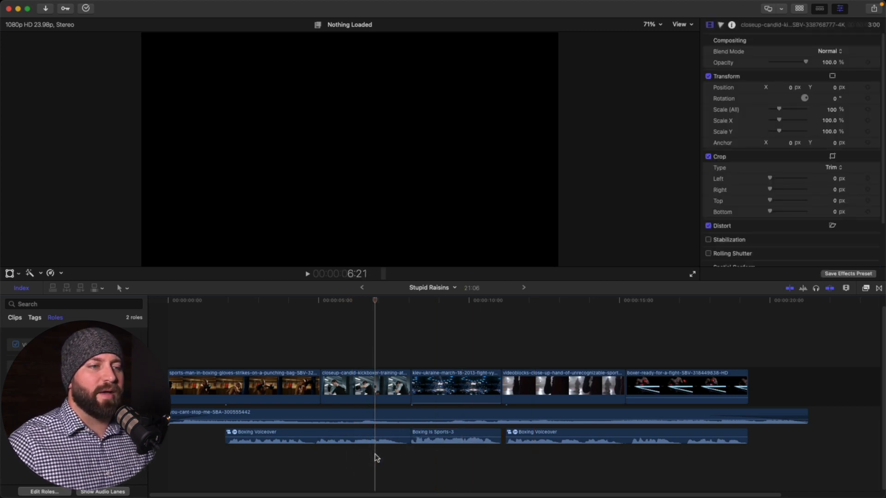
pyautogui.press('space')
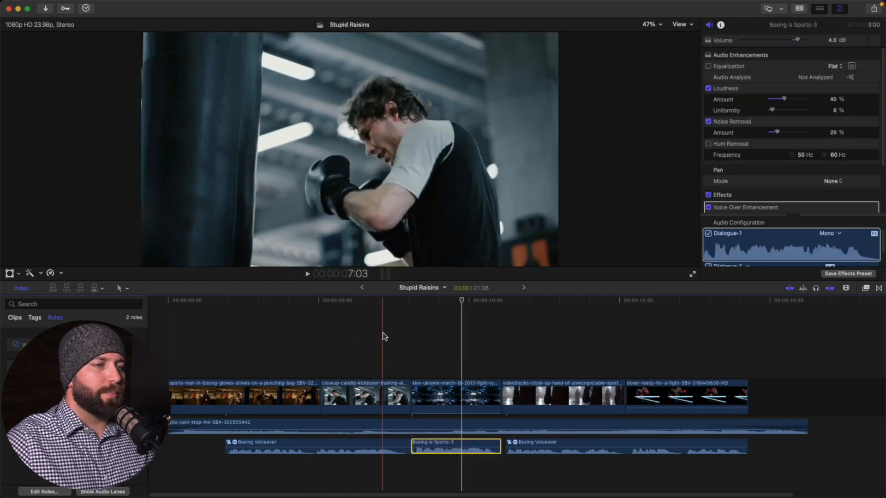
pyautogui.press('space')
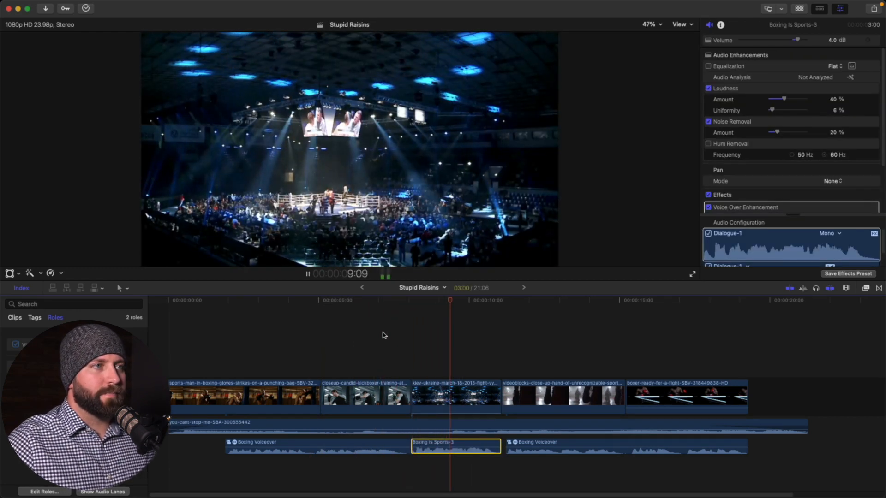
pyautogui.press('space')
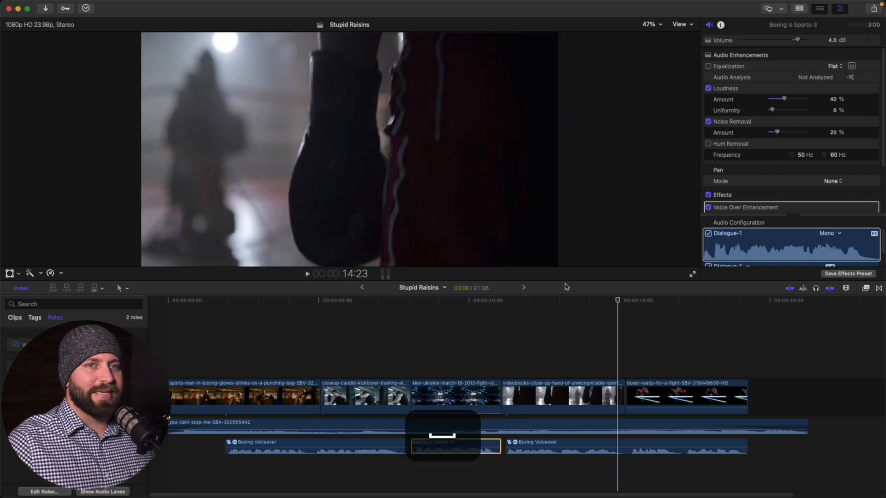